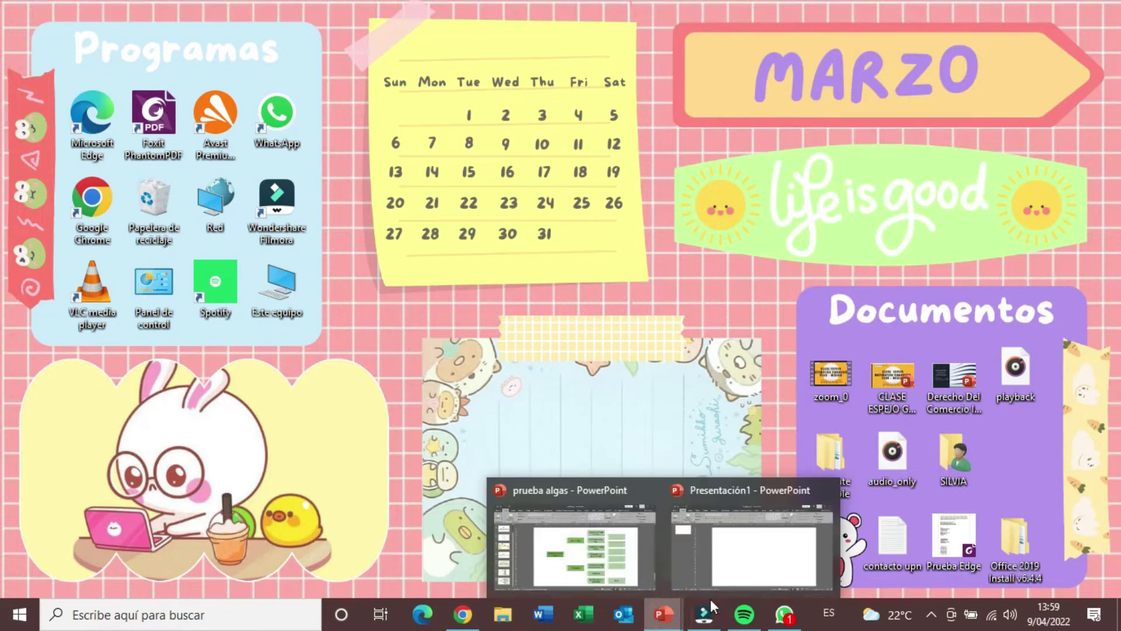
# - In Presentación1, draw a wide text box and paste the algae classification list into it
pyautogui.click(724, 590)
pyautogui.click(486, 339)
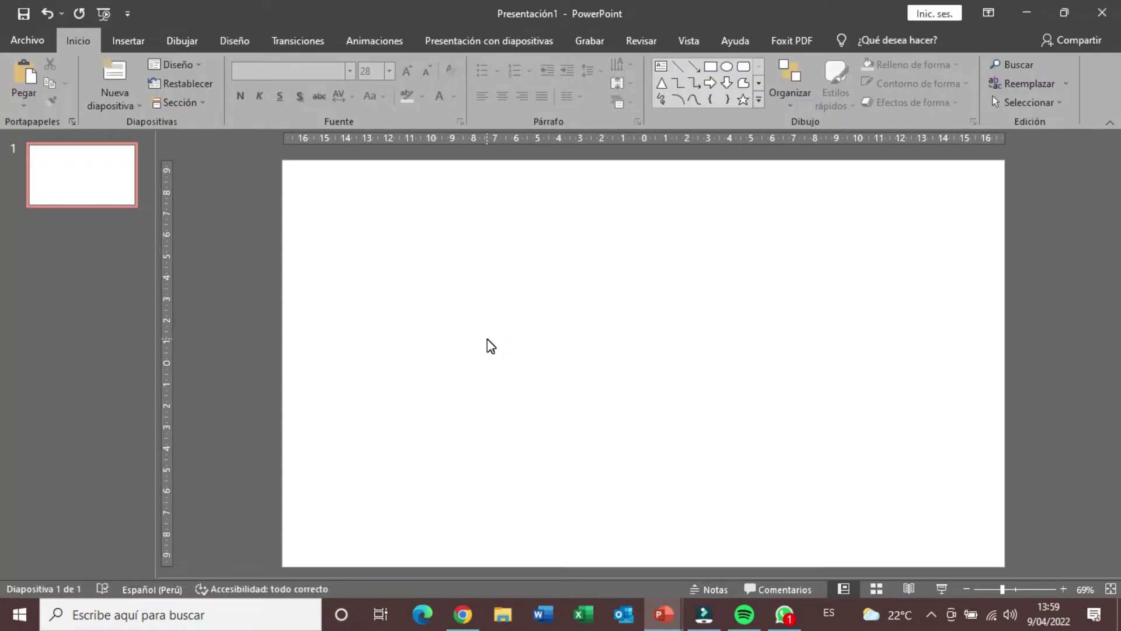
pyautogui.click(129, 40)
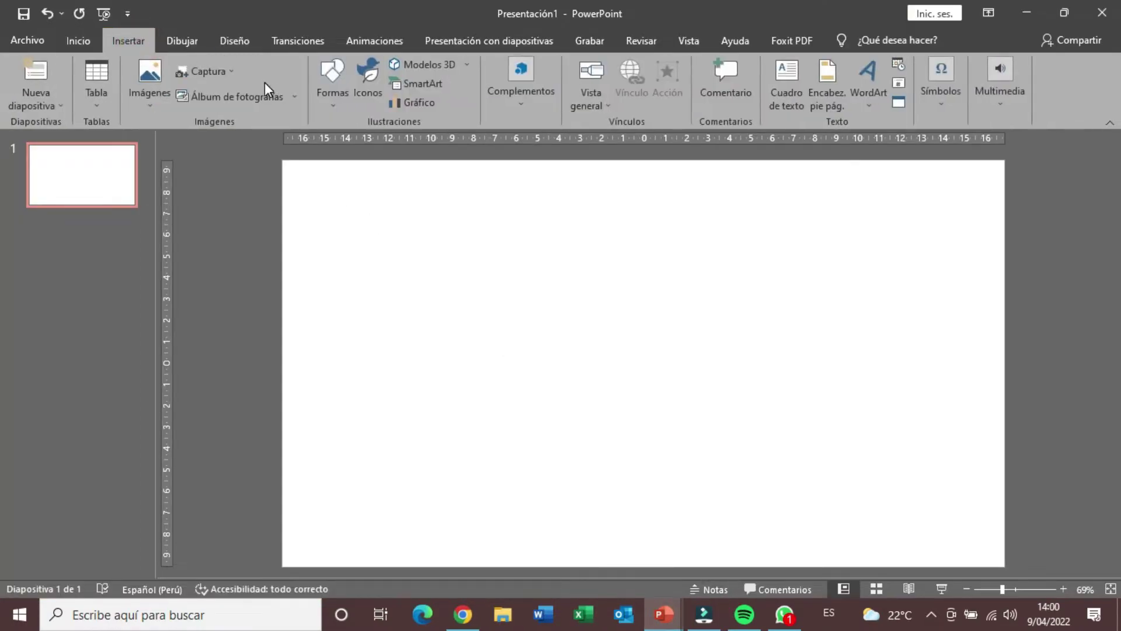
pyautogui.click(333, 84)
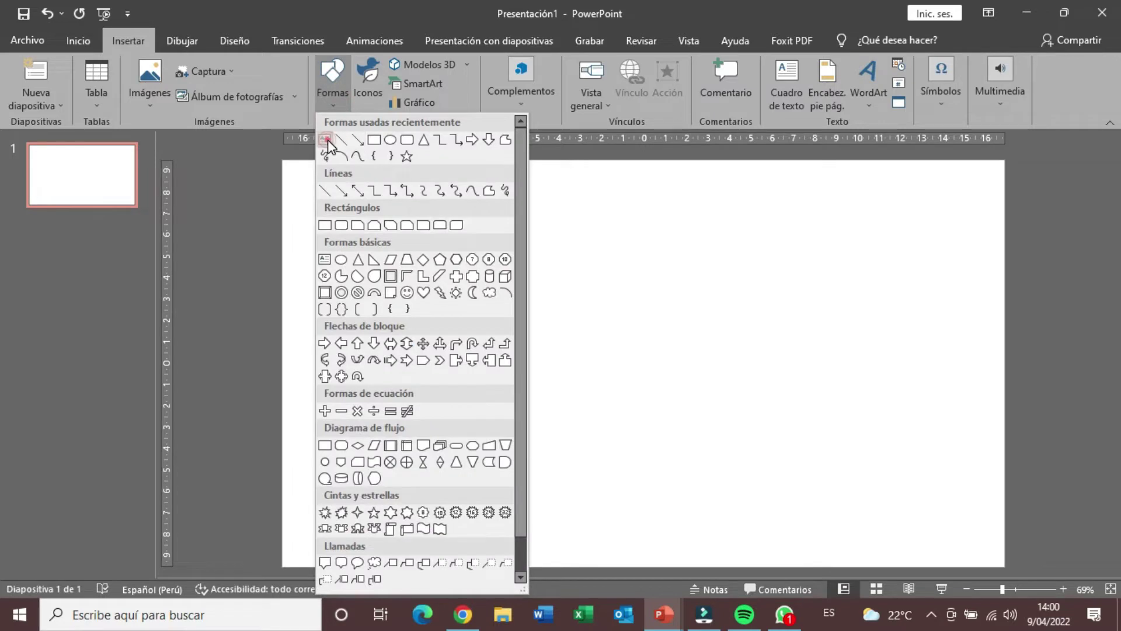
pyautogui.click(325, 139)
pyautogui.moveTo(329, 202); pyautogui.dragTo(902, 449)
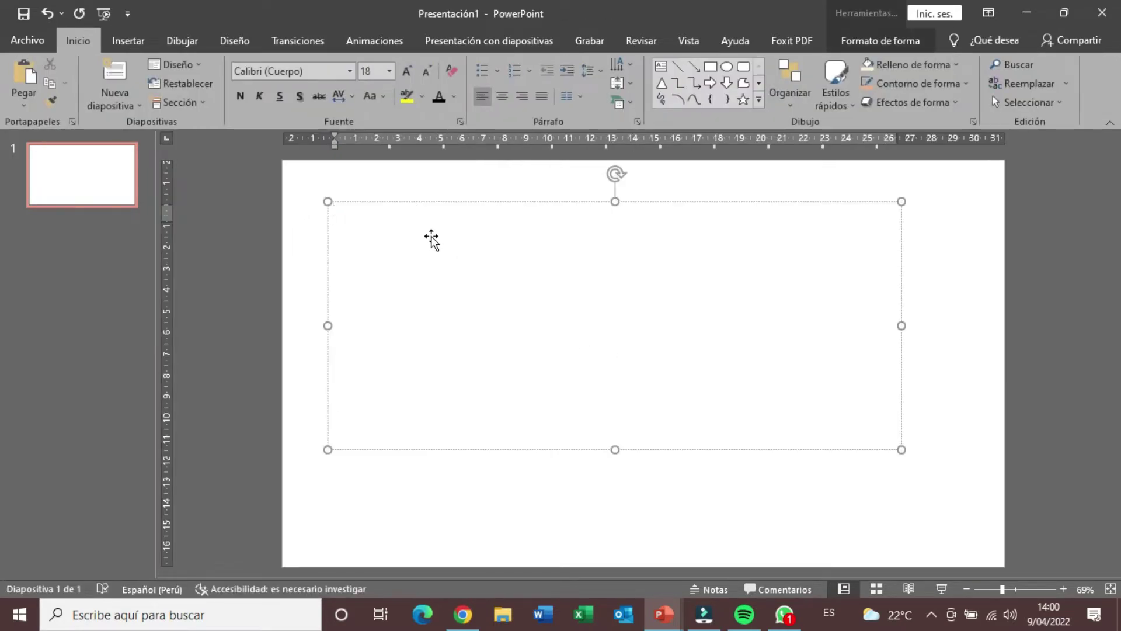
pyautogui.write('Clasificación de las Algas Macroalgas Clorophyta o algas verdes Rodophyta o algas rojas Phaeophyta o algas pardas Microalgas Chrysophyceae o algas doradas: Xanthophyta o algas verde-amarillentas Dinophyta Bacillariophyta')
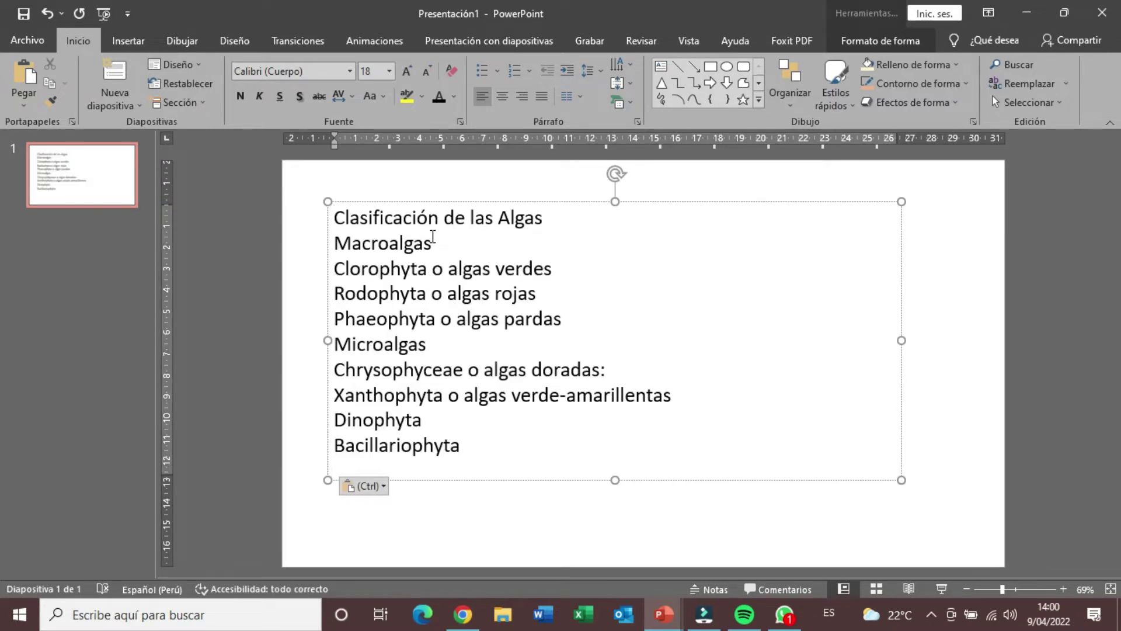
pyautogui.click(568, 202)
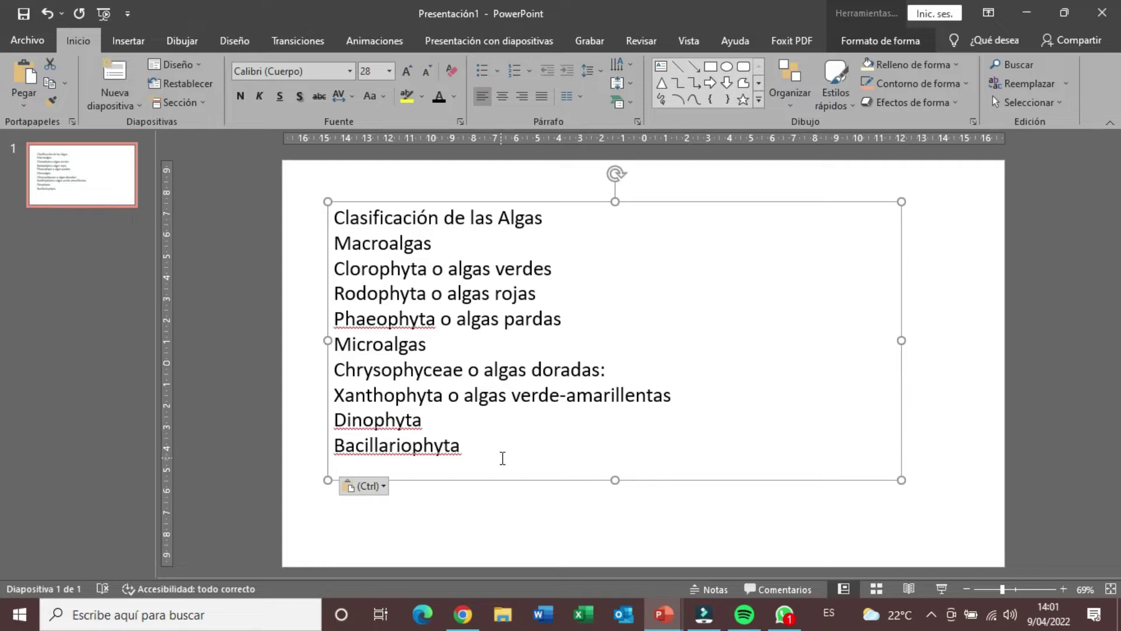
# - Bullet all ten lines of the list, from Clasificación de las Algas to Bacillariophyta
pyautogui.moveTo(502, 458); pyautogui.dragTo(293, 212)
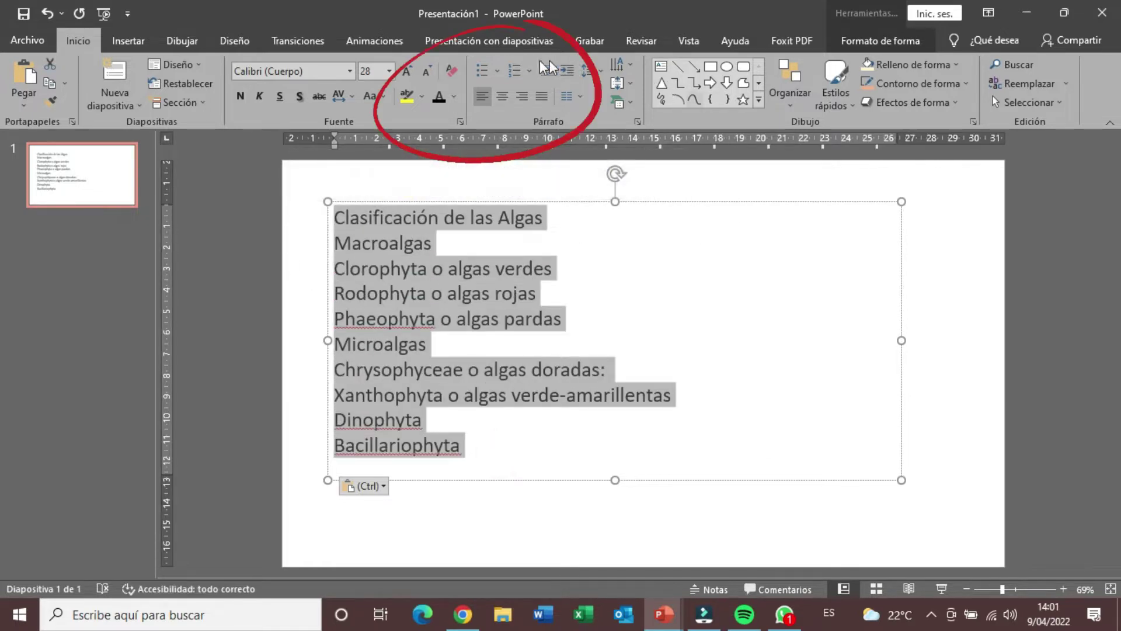
pyautogui.click(482, 71)
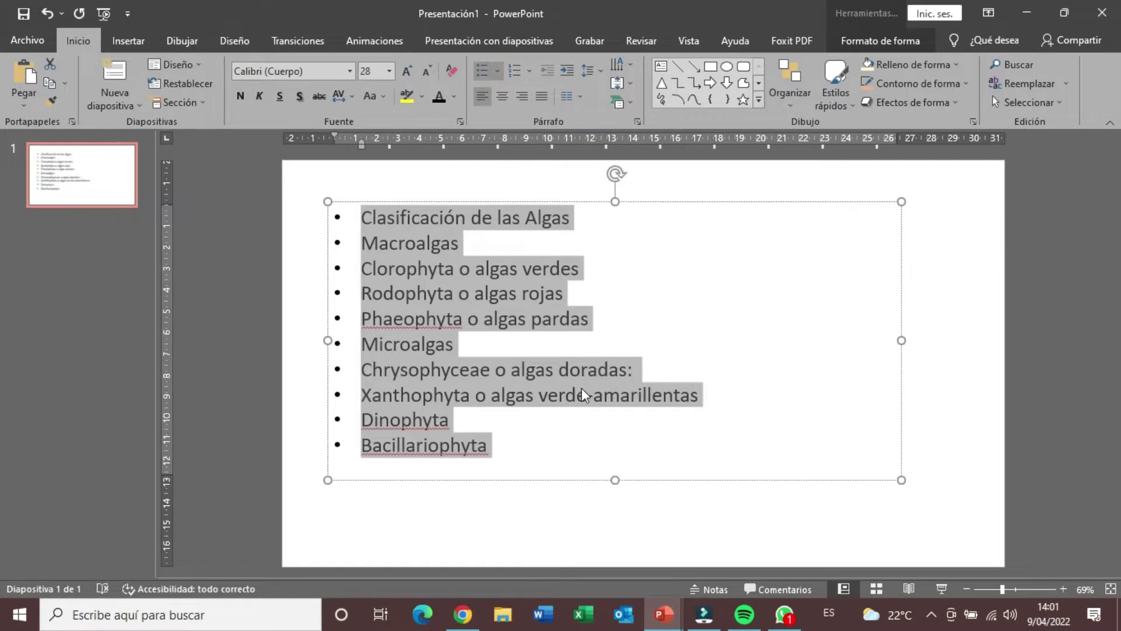
pyautogui.click(565, 456)
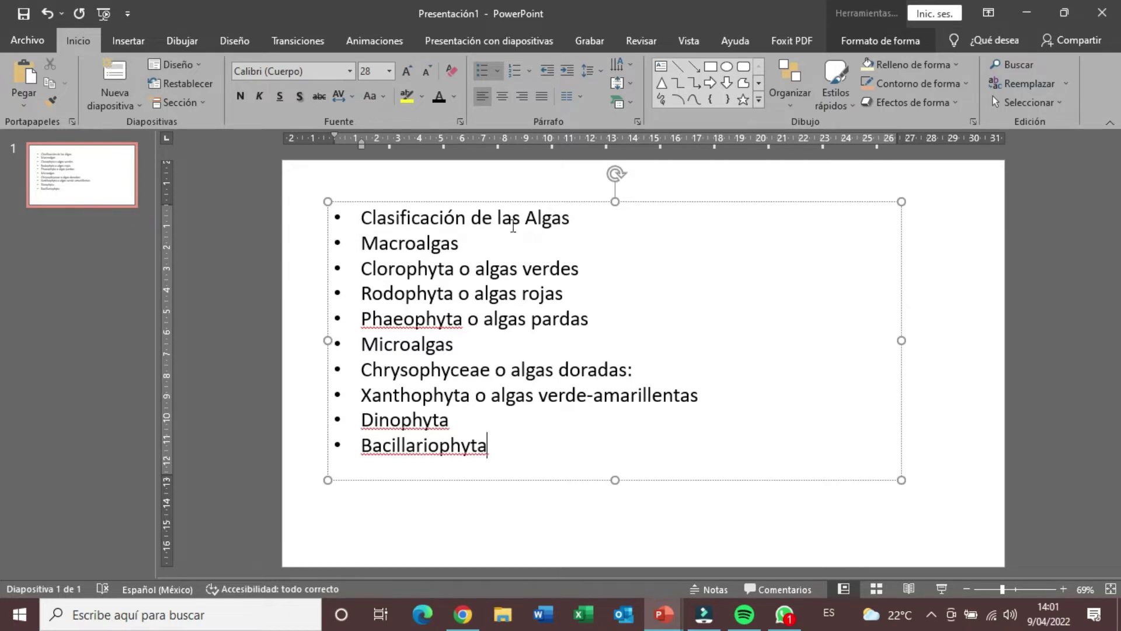
pyautogui.click(362, 245)
pyautogui.click(363, 248)
# - Indent the Macroalgas and Microalgas lines one level under the title
pyautogui.moveTo(362, 153); pyautogui.dragTo(363, 153)
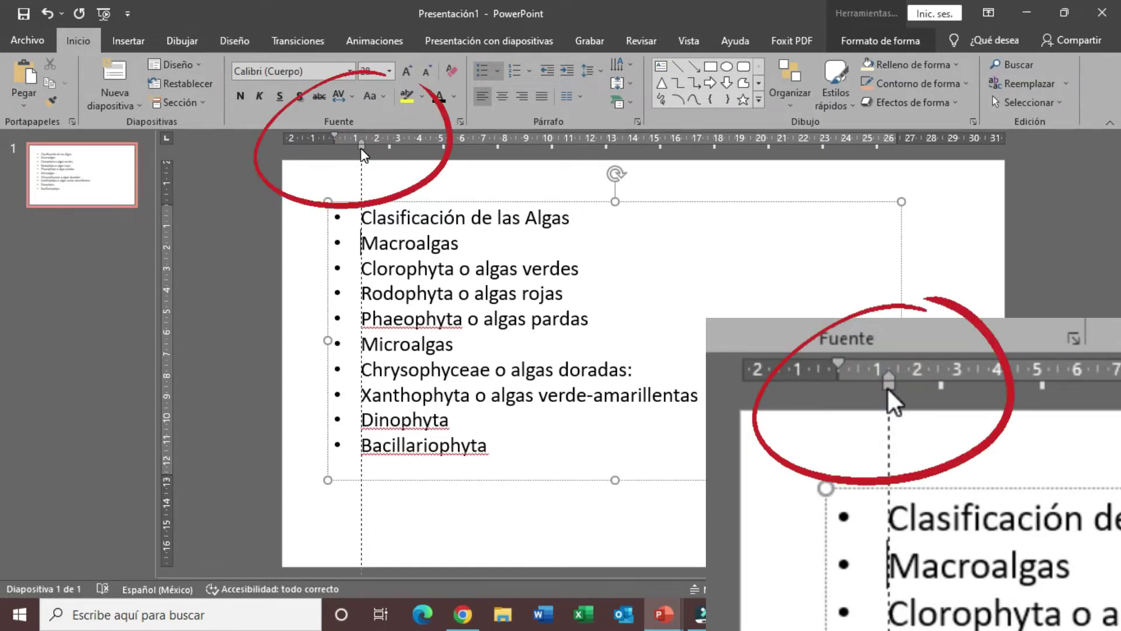
pyautogui.moveTo(362, 153); pyautogui.dragTo(378, 152)
pyautogui.click(480, 369)
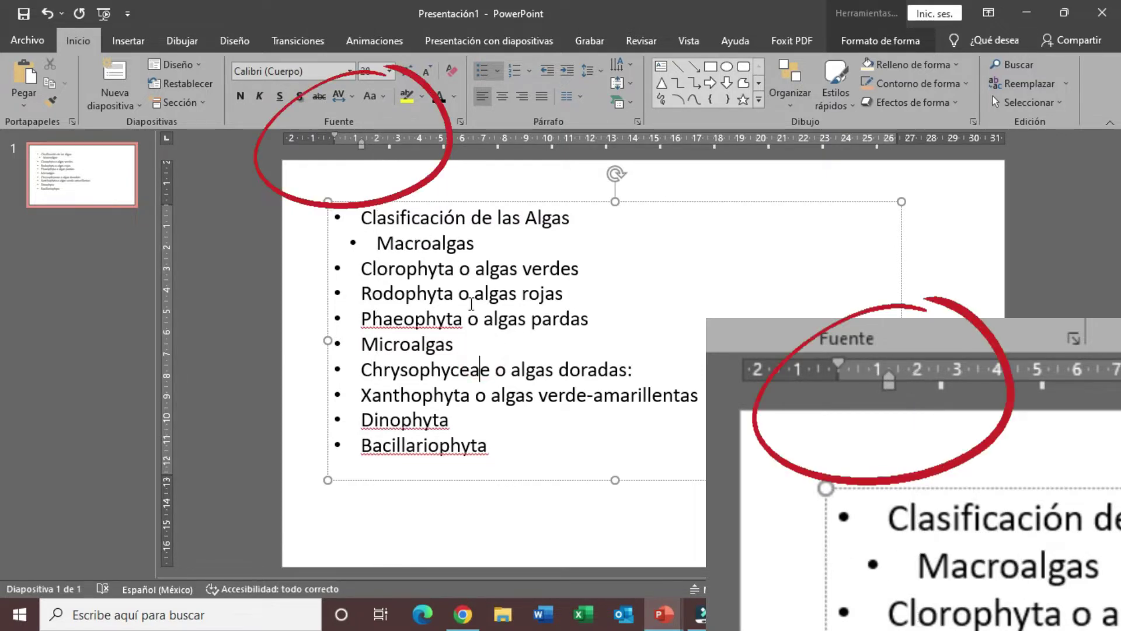
pyautogui.click(358, 343)
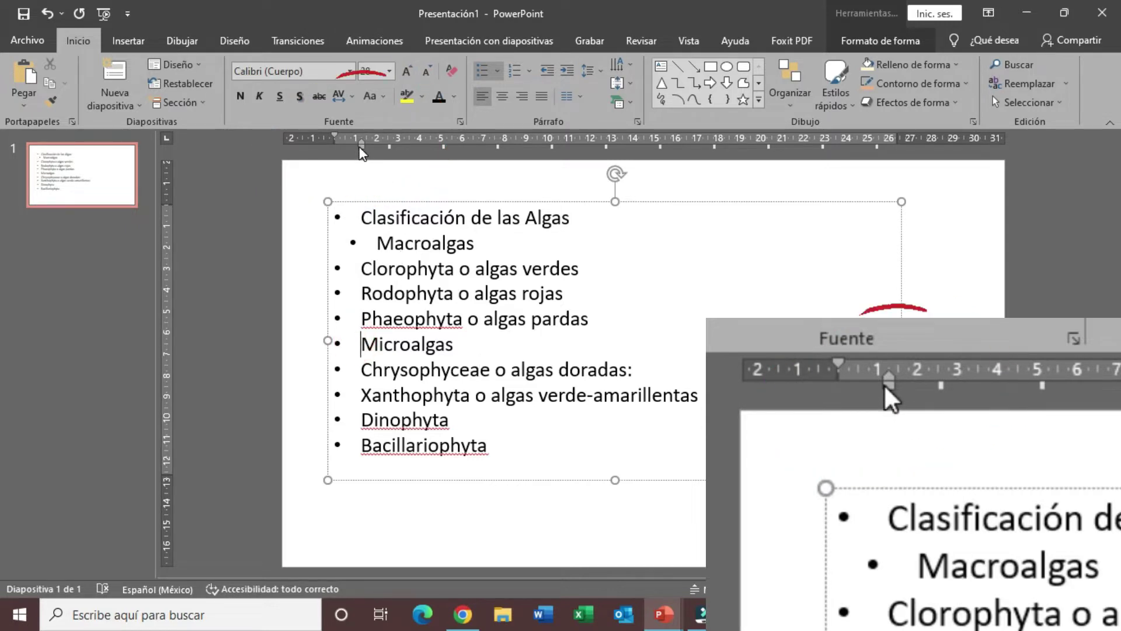
pyautogui.moveTo(362, 153); pyautogui.dragTo(379, 151)
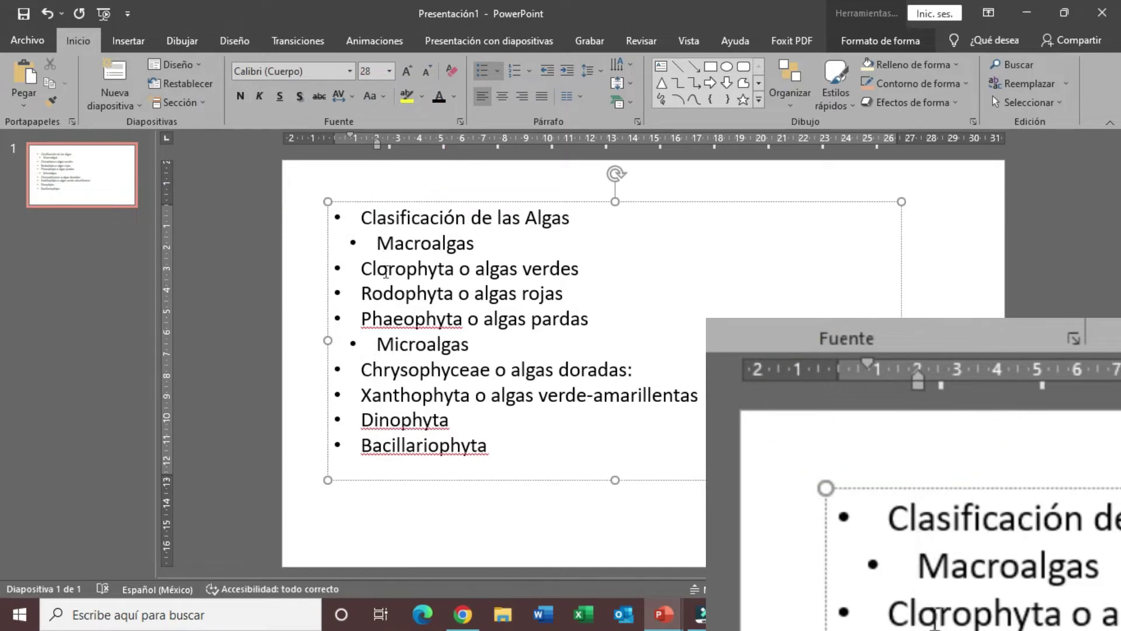
# - Indent the Macroalgas groups and the four Microalgas groups one level deeper
pyautogui.click(610, 325)
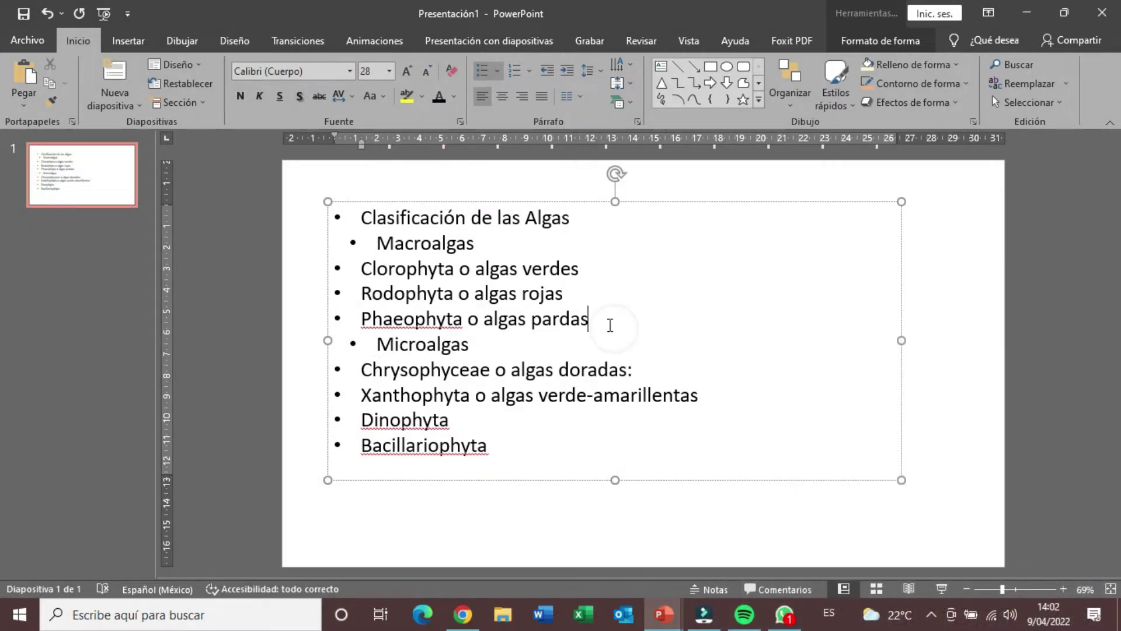
pyautogui.moveTo(611, 325); pyautogui.dragTo(388, 279)
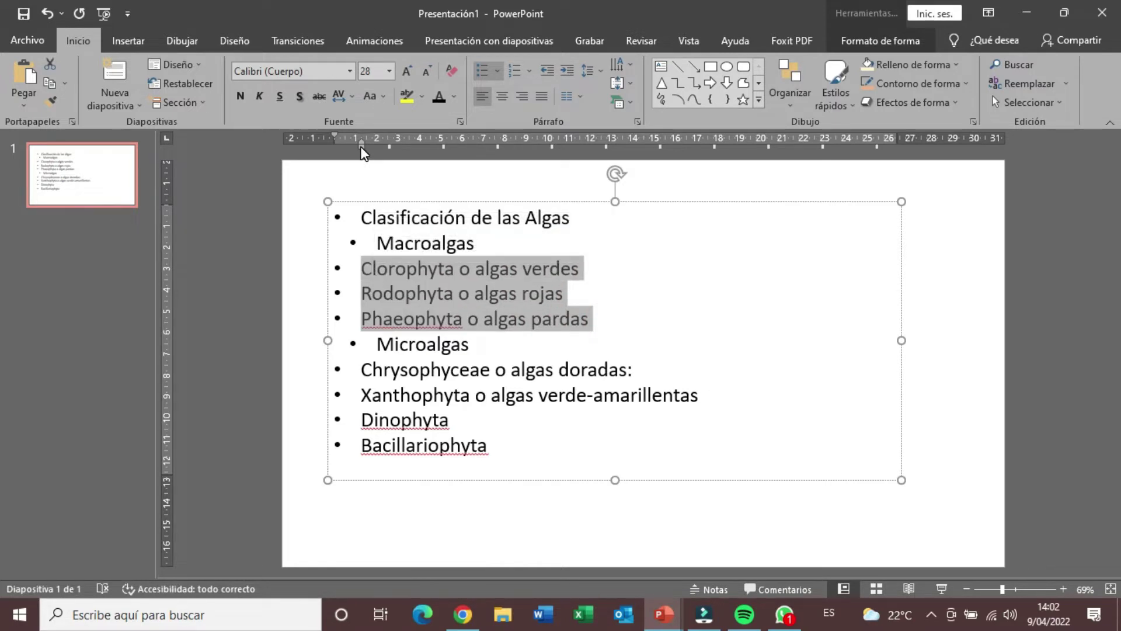
pyautogui.moveTo(361, 147); pyautogui.dragTo(393, 149)
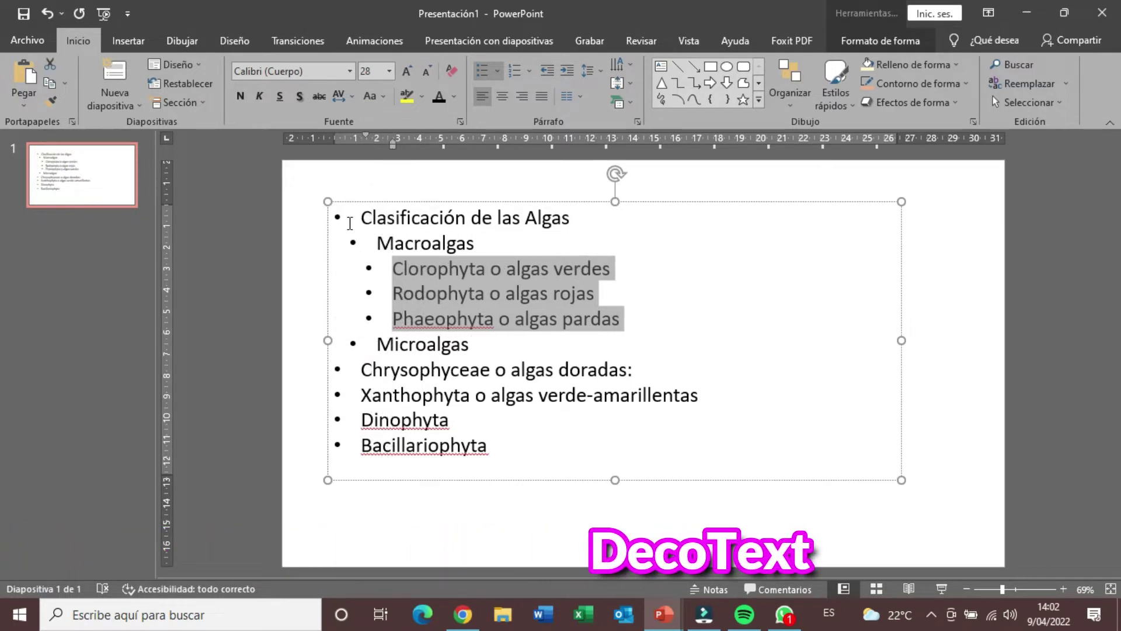
pyautogui.click(702, 328)
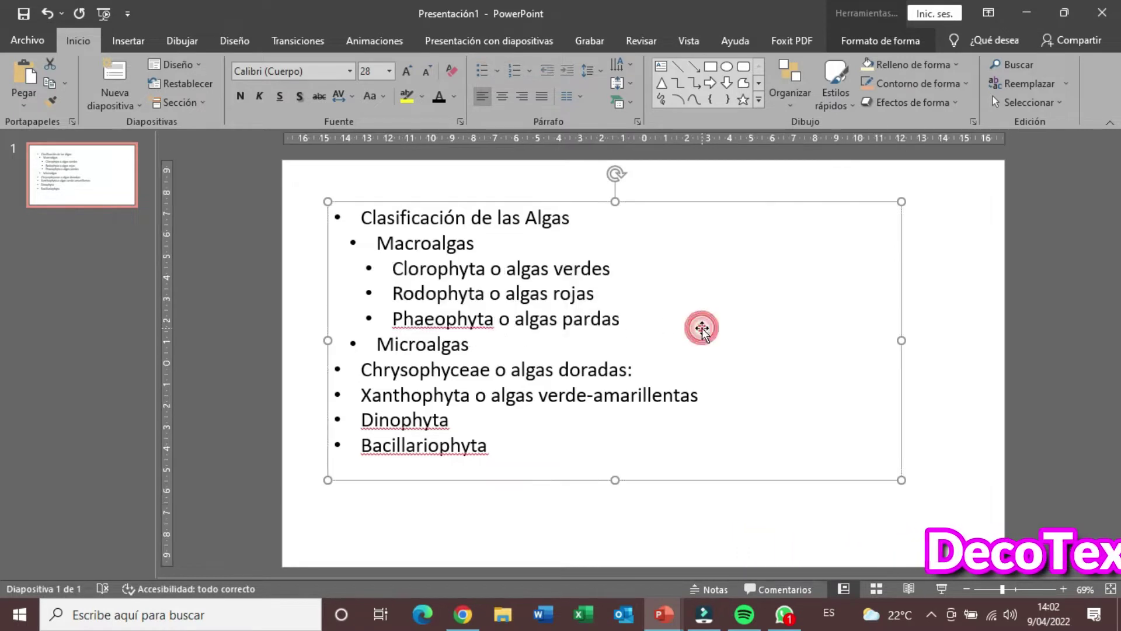
pyautogui.moveTo(518, 454)
pyautogui.mouseDown()
pyautogui.moveTo(337, 382)
pyautogui.moveTo(336, 365)
pyautogui.mouseUp()
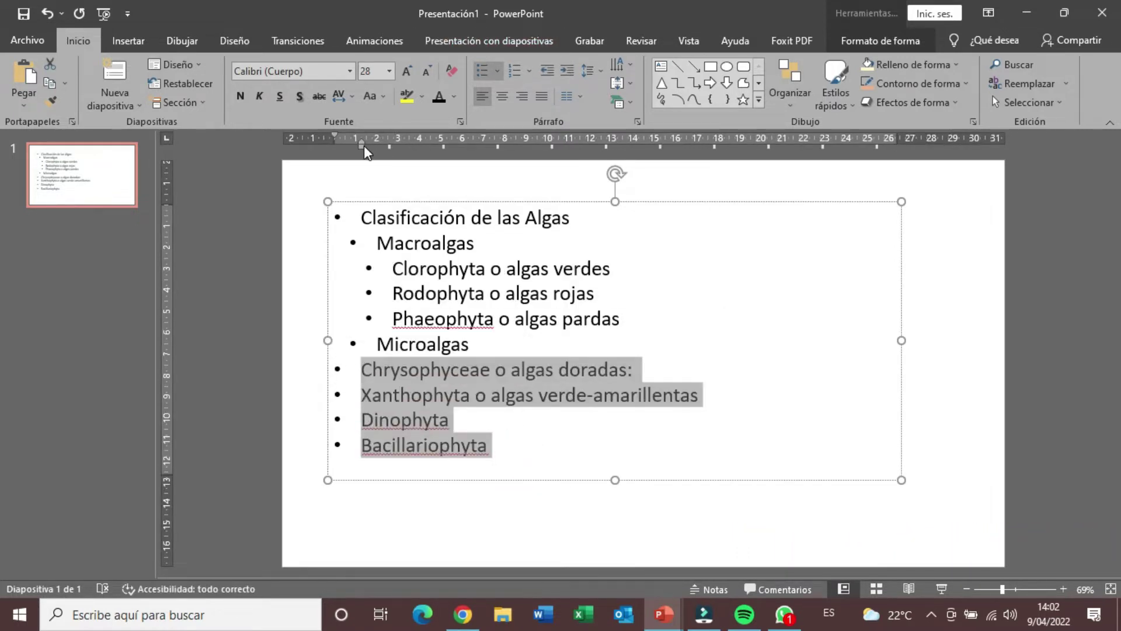
pyautogui.moveTo(363, 145); pyautogui.dragTo(394, 158)
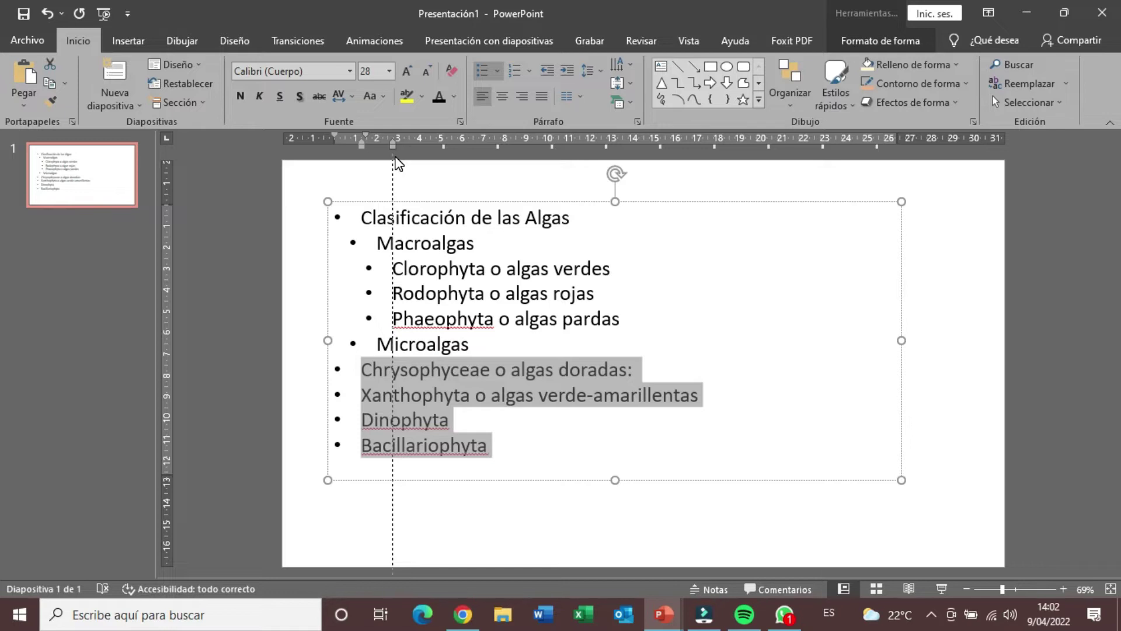
pyautogui.moveTo(395, 158); pyautogui.dragTo(395, 158)
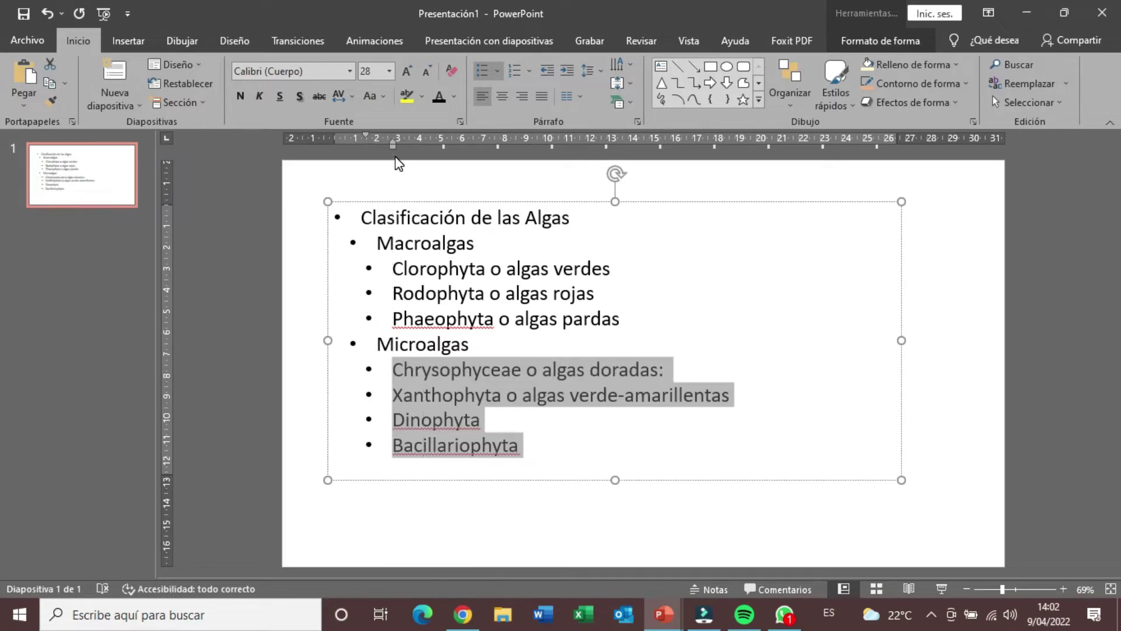
pyautogui.click(752, 327)
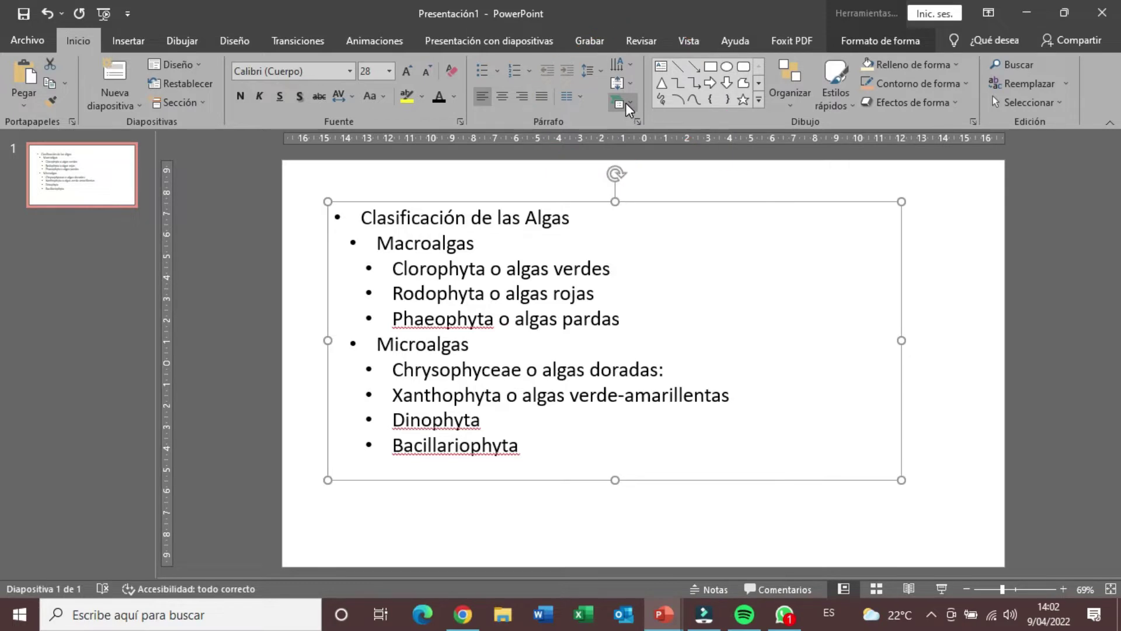
# - Convert the bulleted hierarchy into an Organigrama SmartArt chart, undoing a trial resize
pyautogui.click(628, 105)
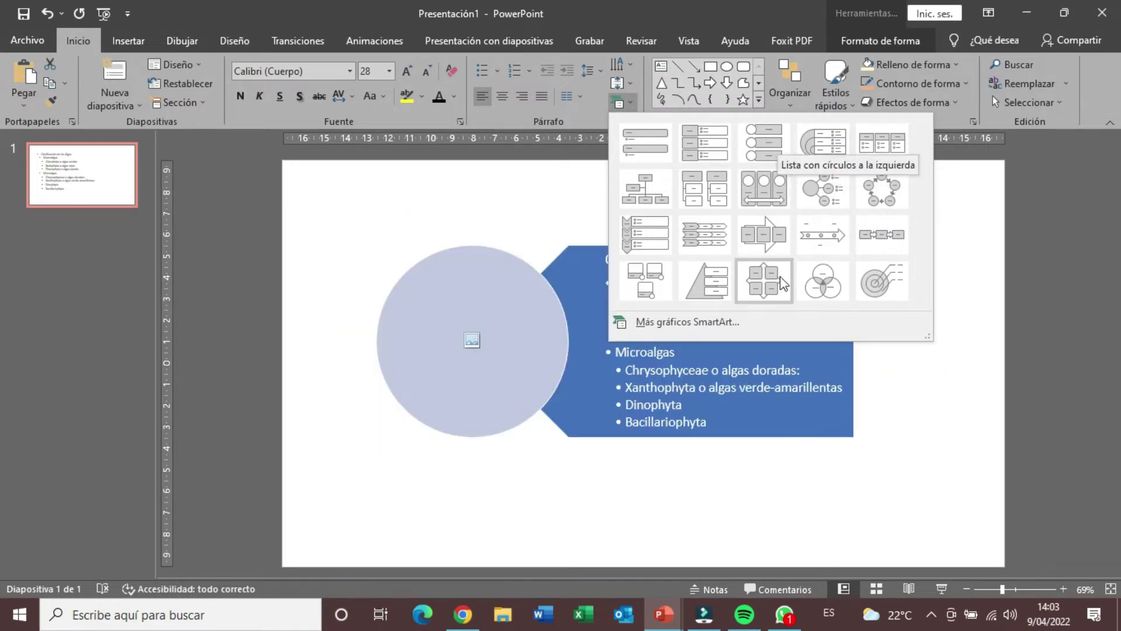
pyautogui.click(655, 201)
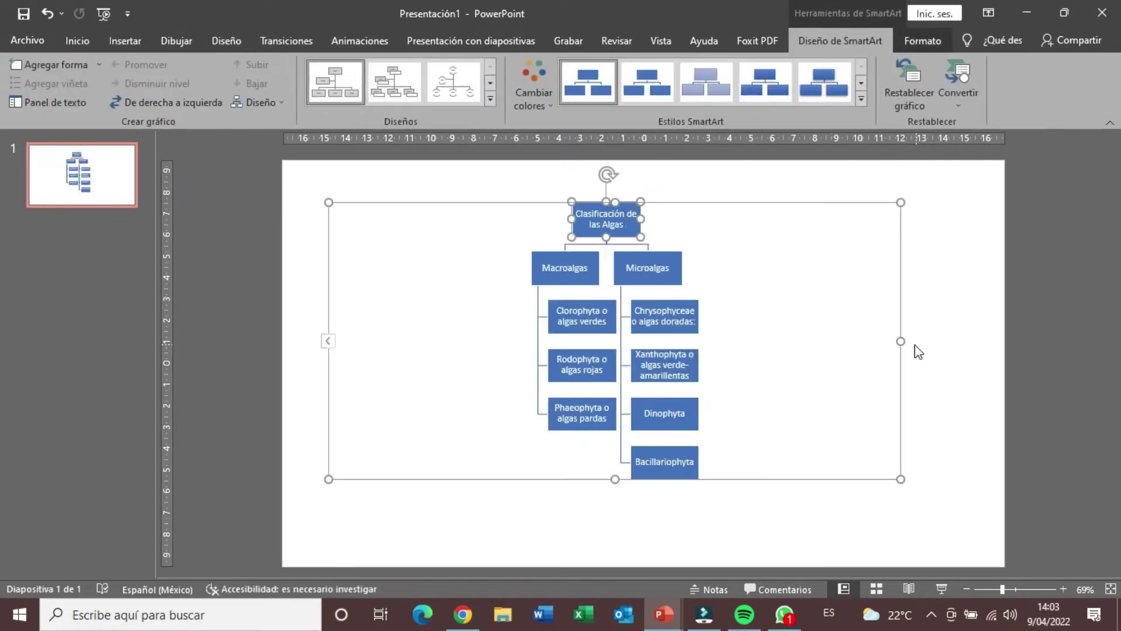
pyautogui.moveTo(901, 479); pyautogui.dragTo(959, 517)
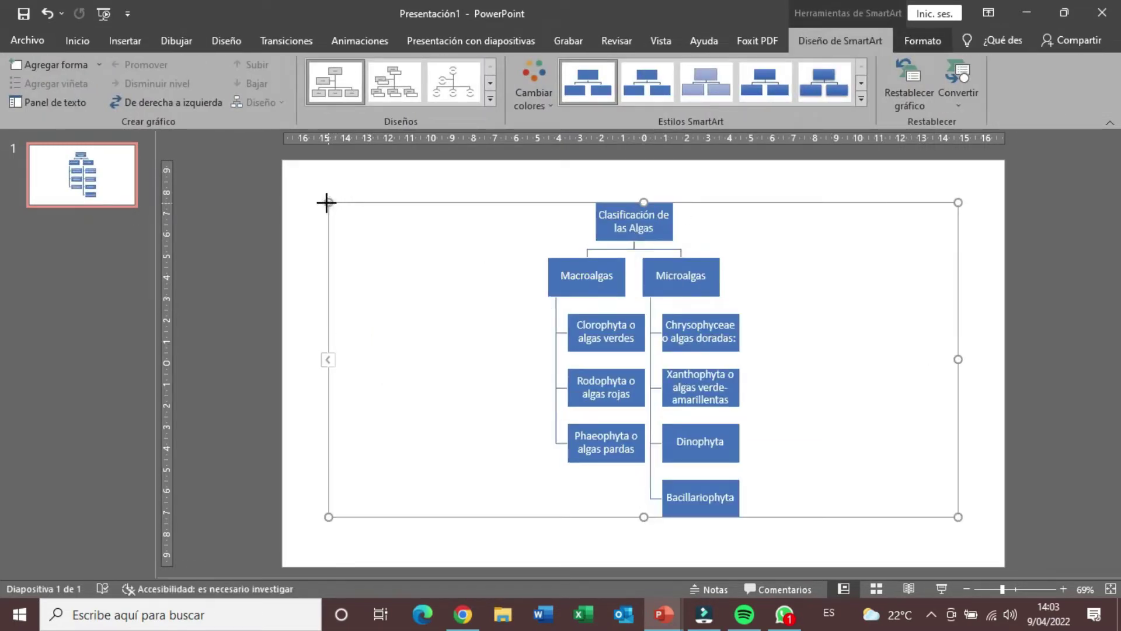
pyautogui.moveTo(329, 203); pyautogui.dragTo(305, 178)
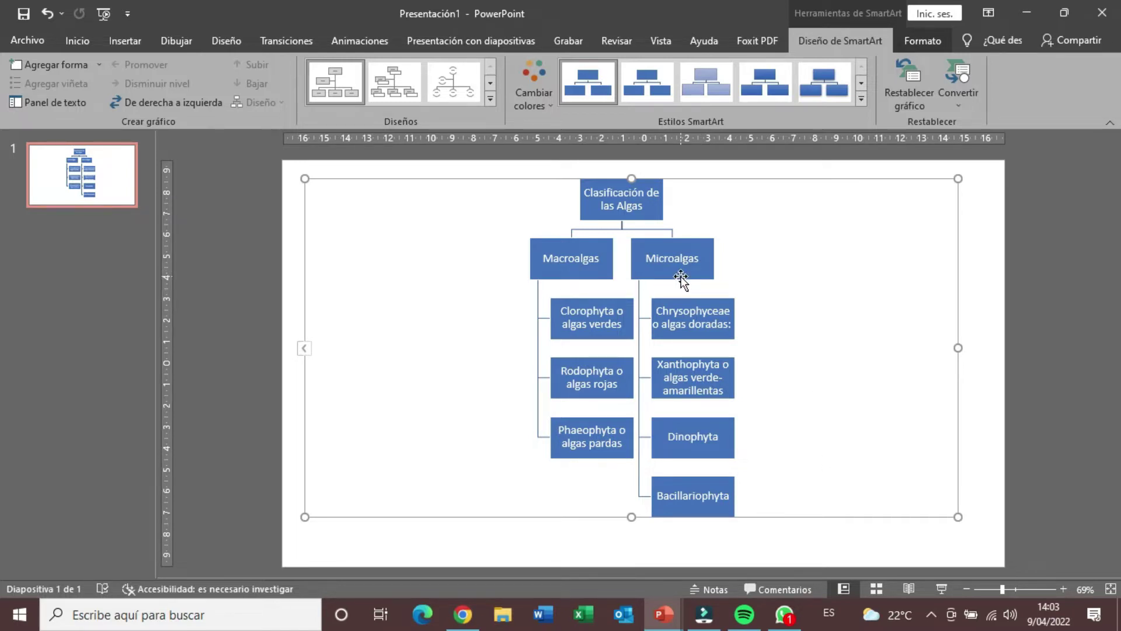
pyautogui.hotkey('ctrl', 'z')
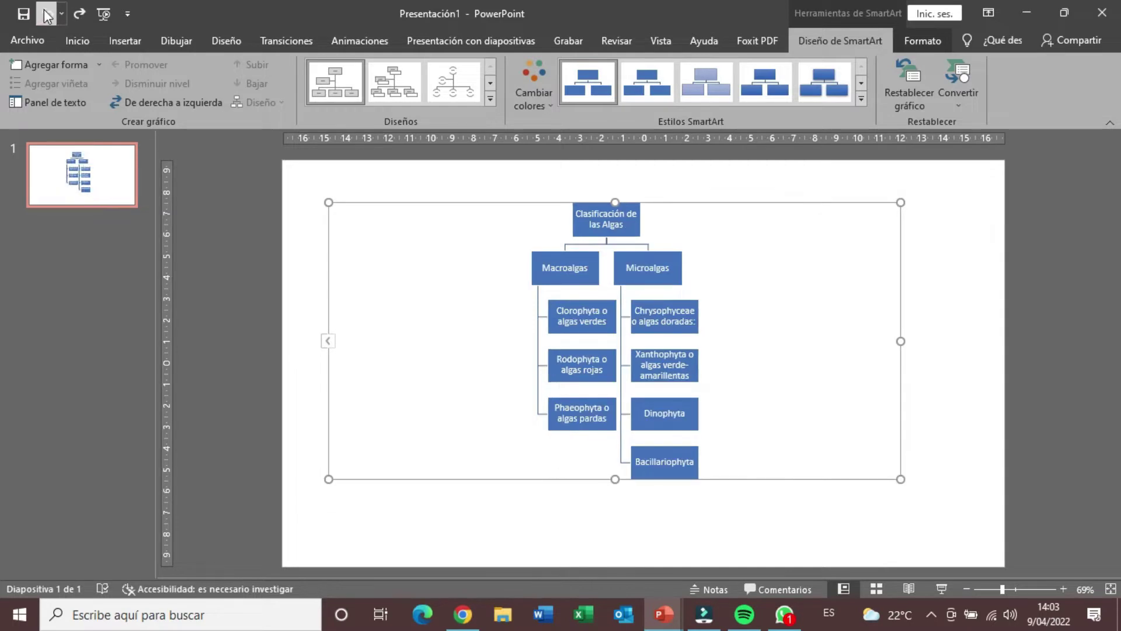
# - Back in the bulleted list, add Texto1, texto2, texto3 and texxto4 below Bacillariophyta
pyautogui.click(44, 9)
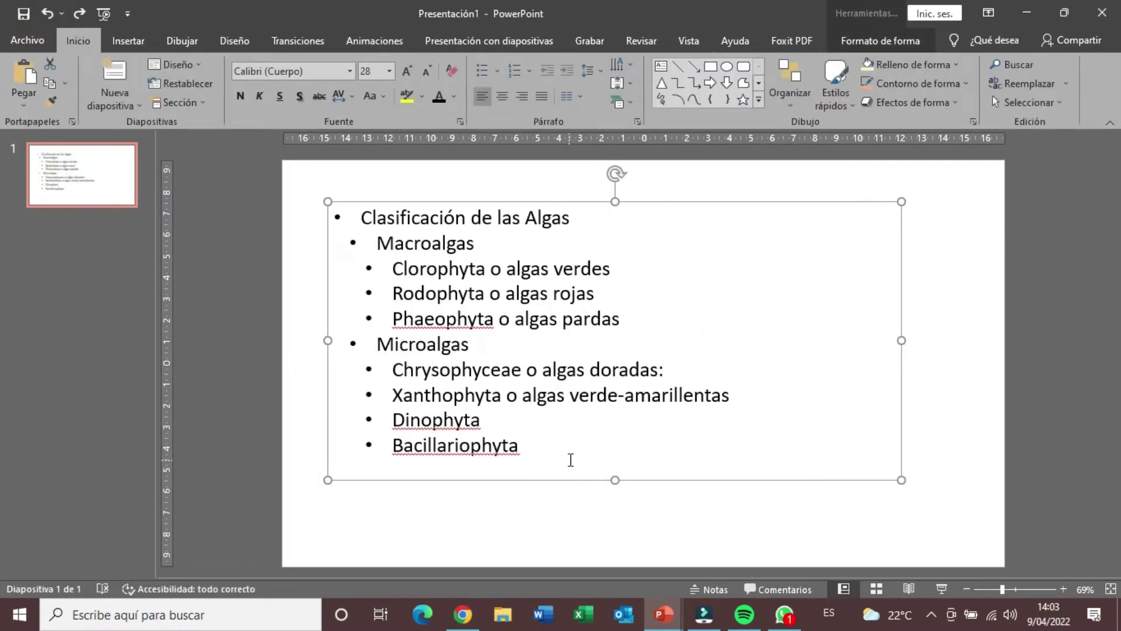
pyautogui.click(555, 453)
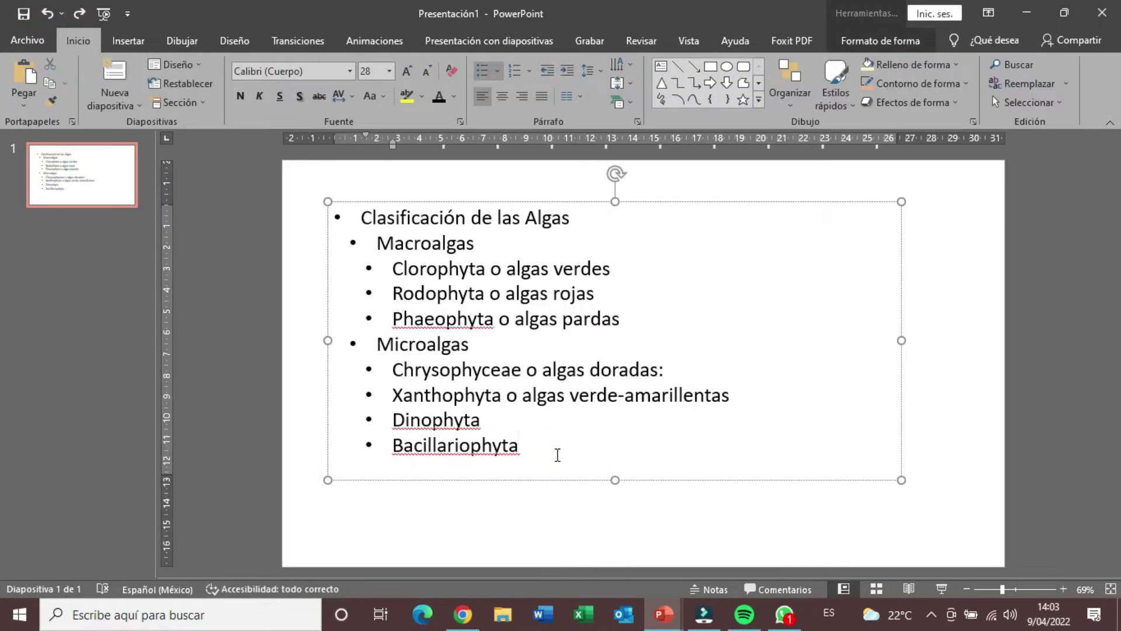
pyautogui.press('Return')
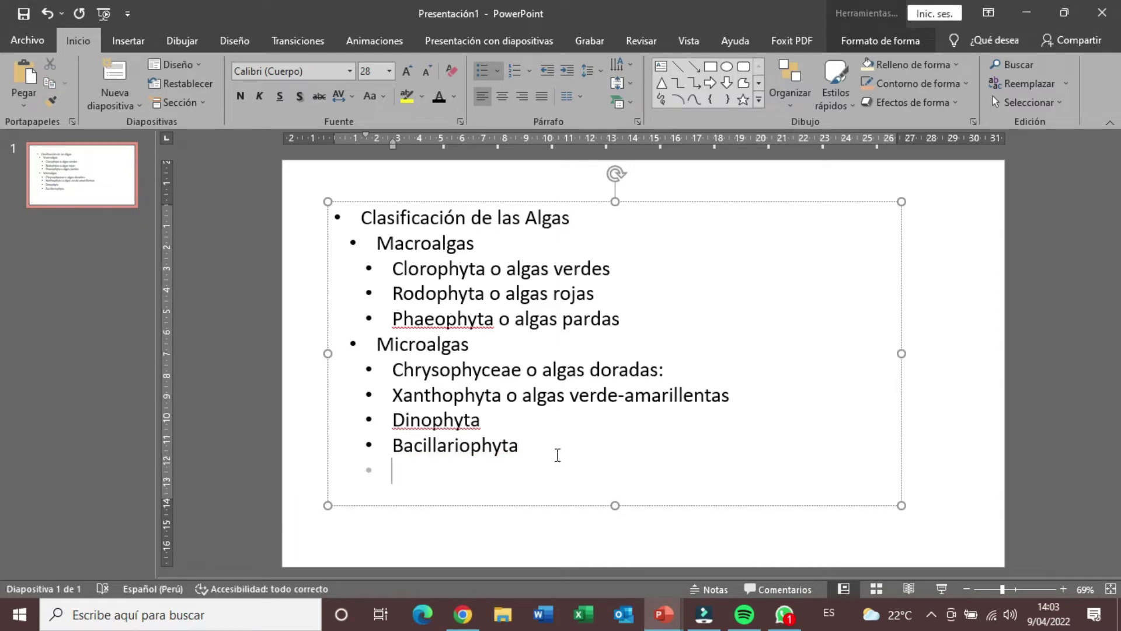
pyautogui.write('Tex')
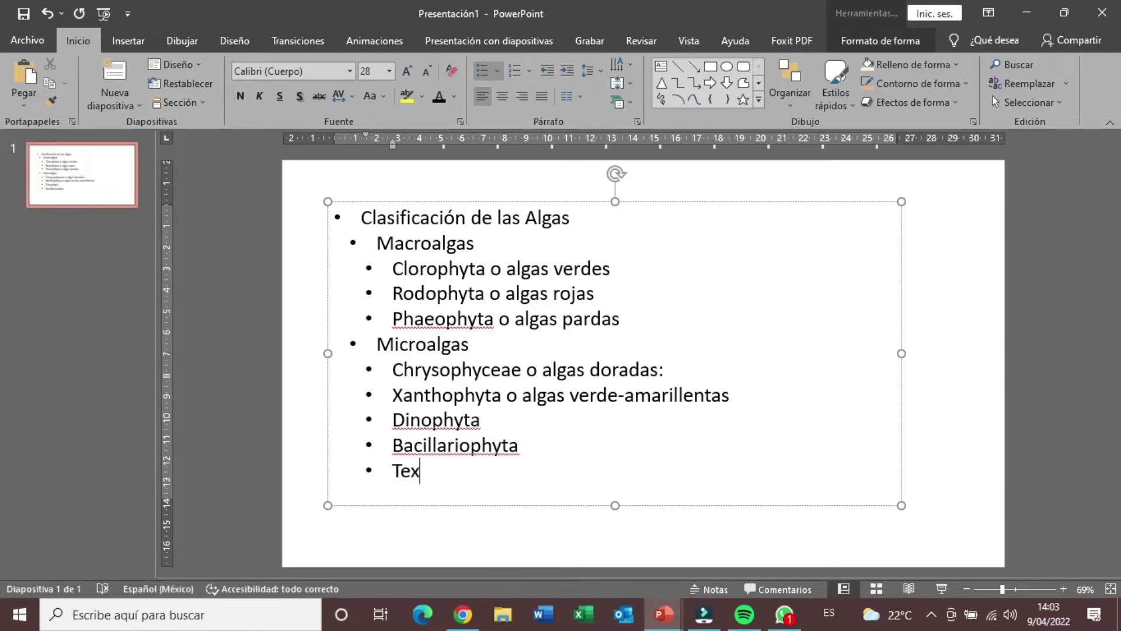
pyautogui.write('to1')
pyautogui.press('Return')
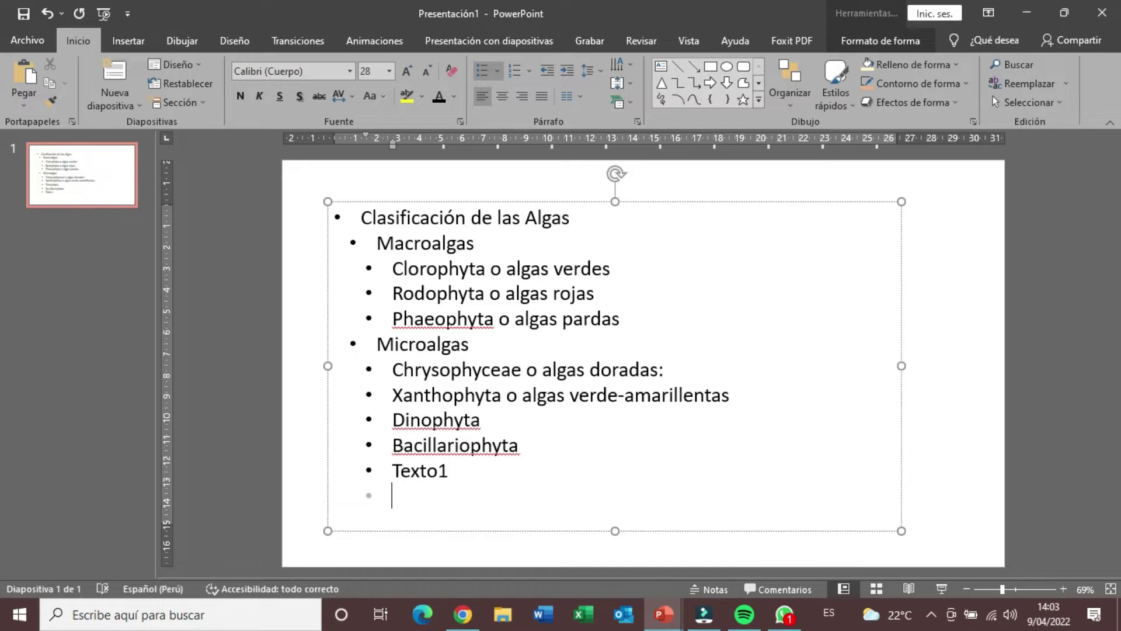
pyautogui.write('texto2')
pyautogui.press('Return')
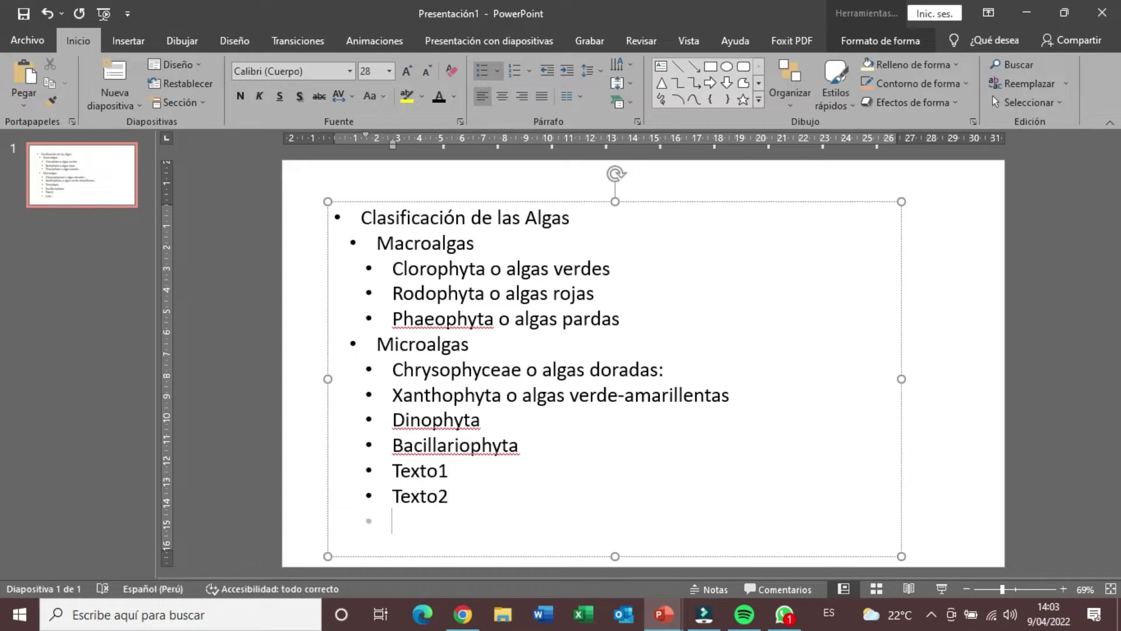
pyautogui.write('texto3')
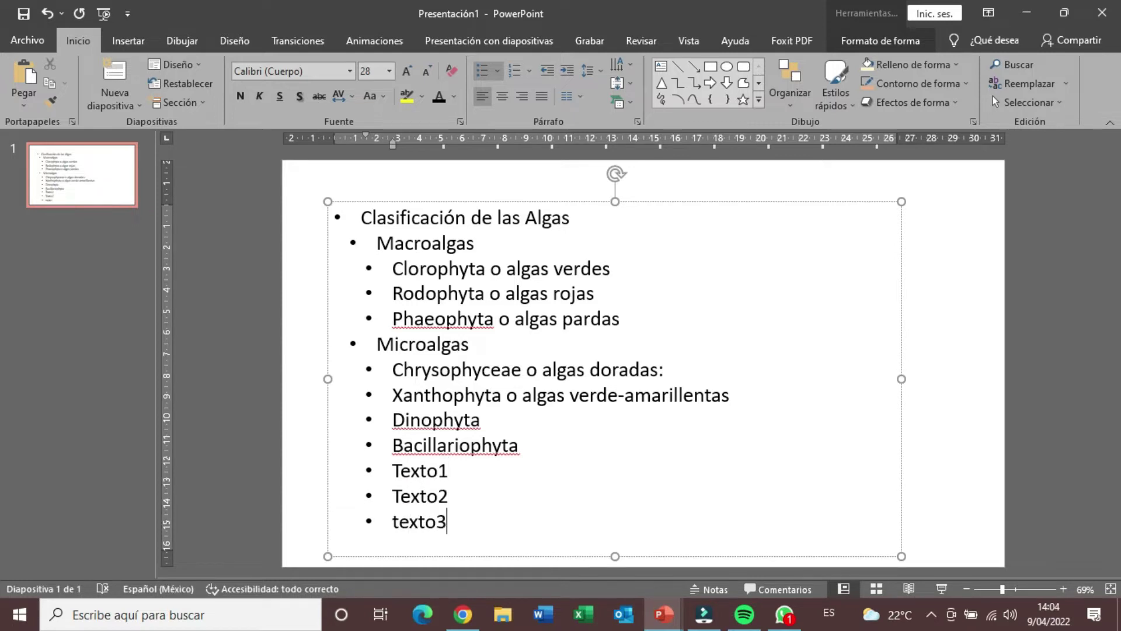
pyautogui.press('Return')
pyautogui.write('texxt')
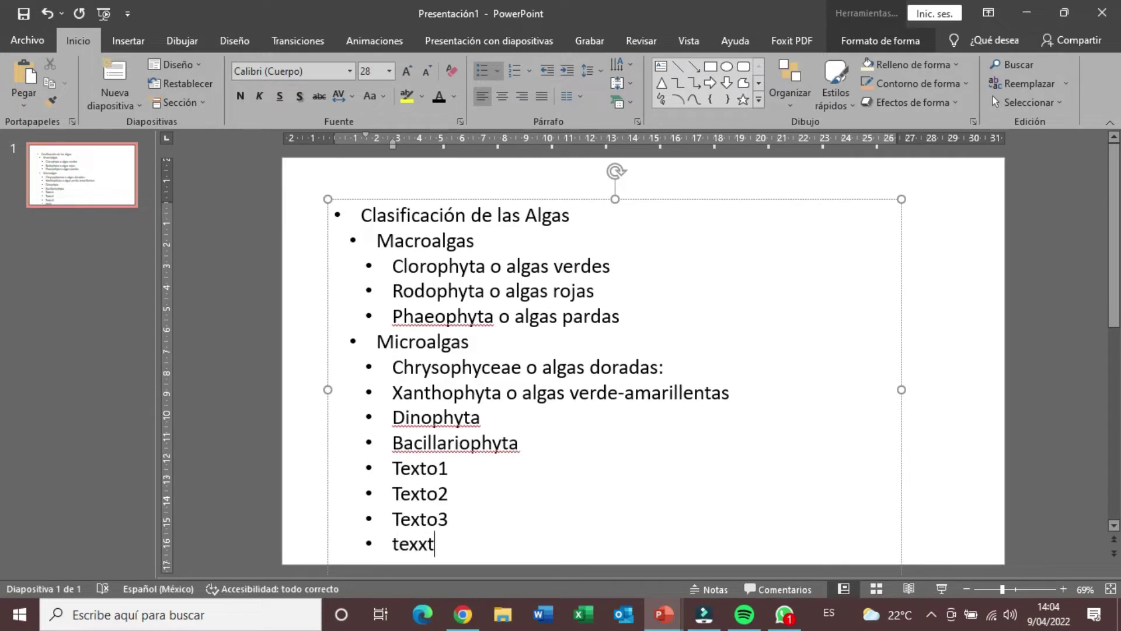
pyautogui.write('o4')
pyautogui.moveTo(413, 200); pyautogui.dragTo(479, 170)
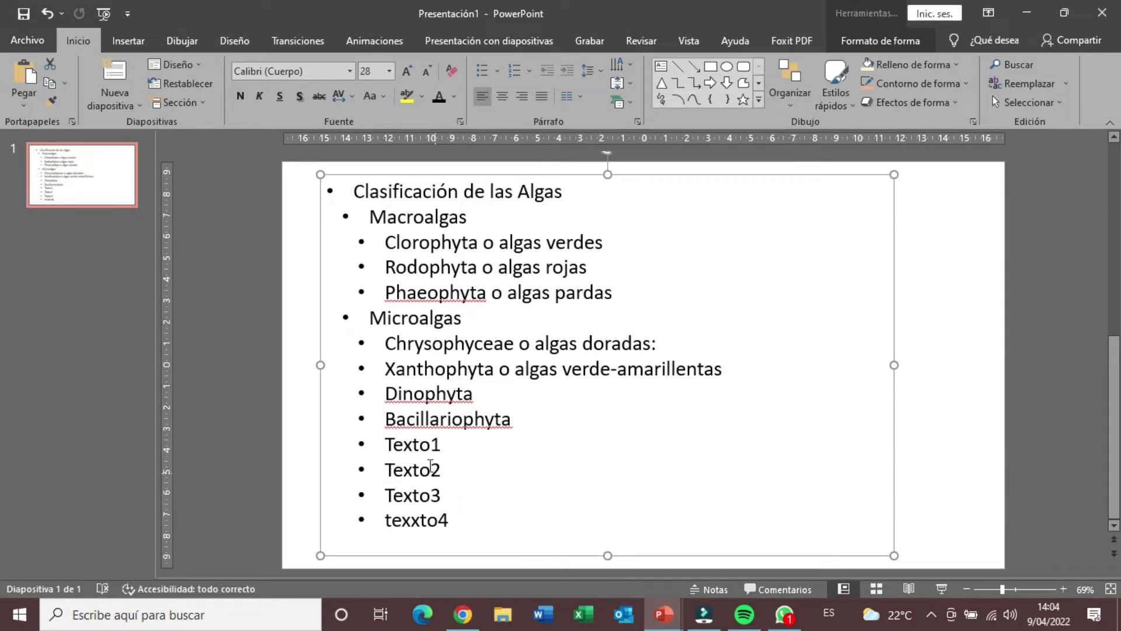
# - Outdent Texto1 to the Macroalgas level and nest texxto4 one level under Texto3
pyautogui.moveTo(454, 451); pyautogui.dragTo(357, 442)
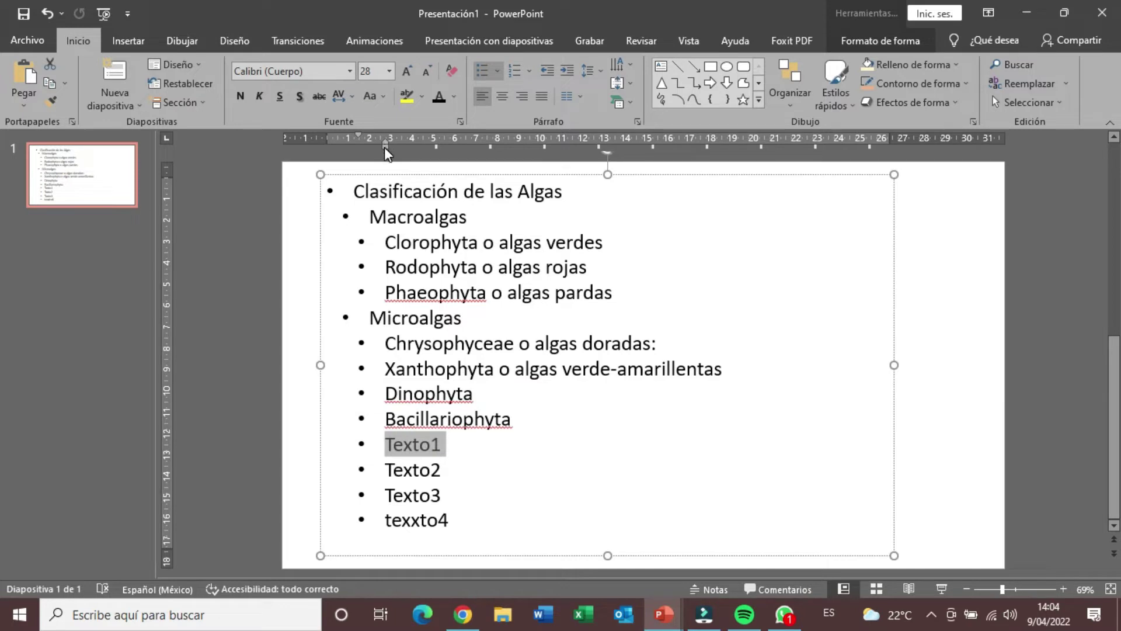
pyautogui.moveTo(384, 144); pyautogui.dragTo(369, 149)
pyautogui.moveTo(384, 462); pyautogui.dragTo(444, 496)
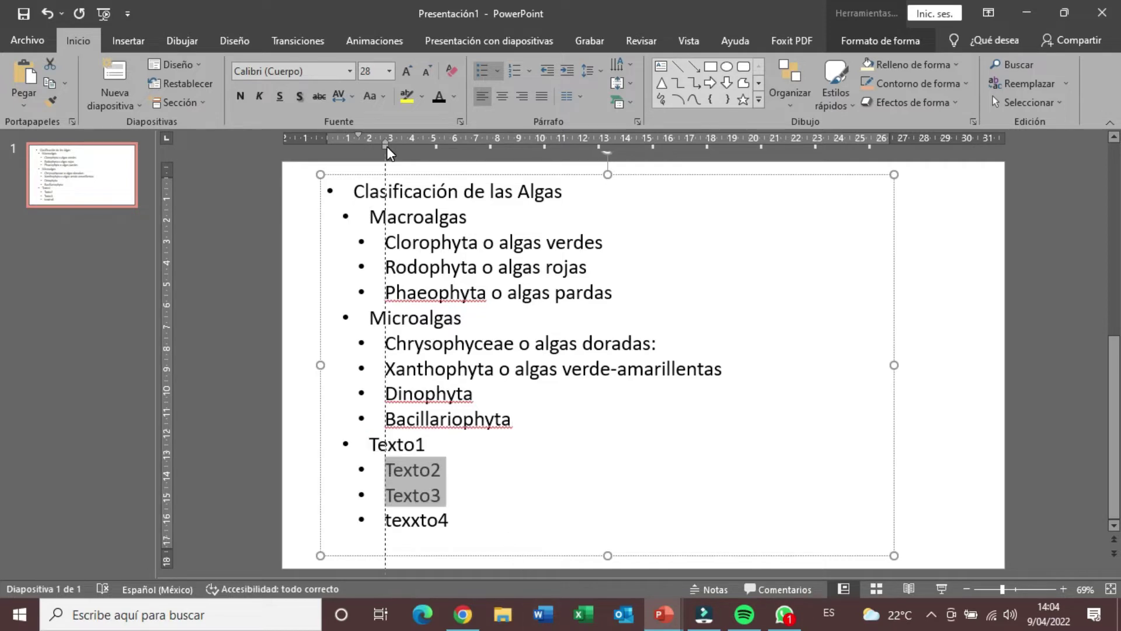
pyautogui.moveTo(387, 146); pyautogui.dragTo(387, 146)
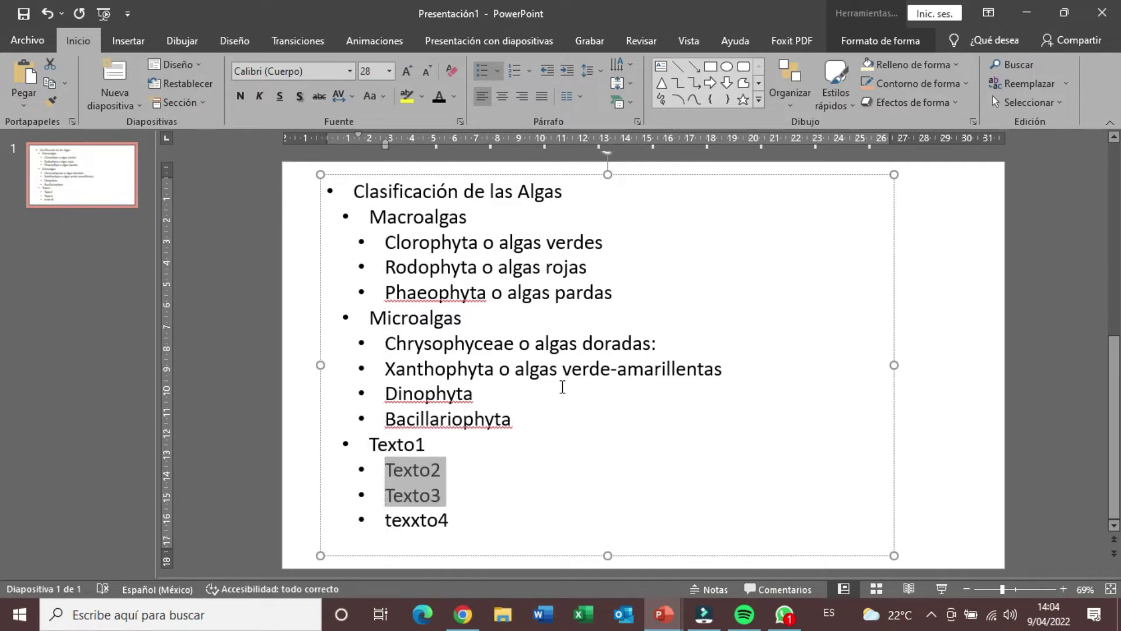
pyautogui.click(544, 482)
pyautogui.doubleClick(455, 527)
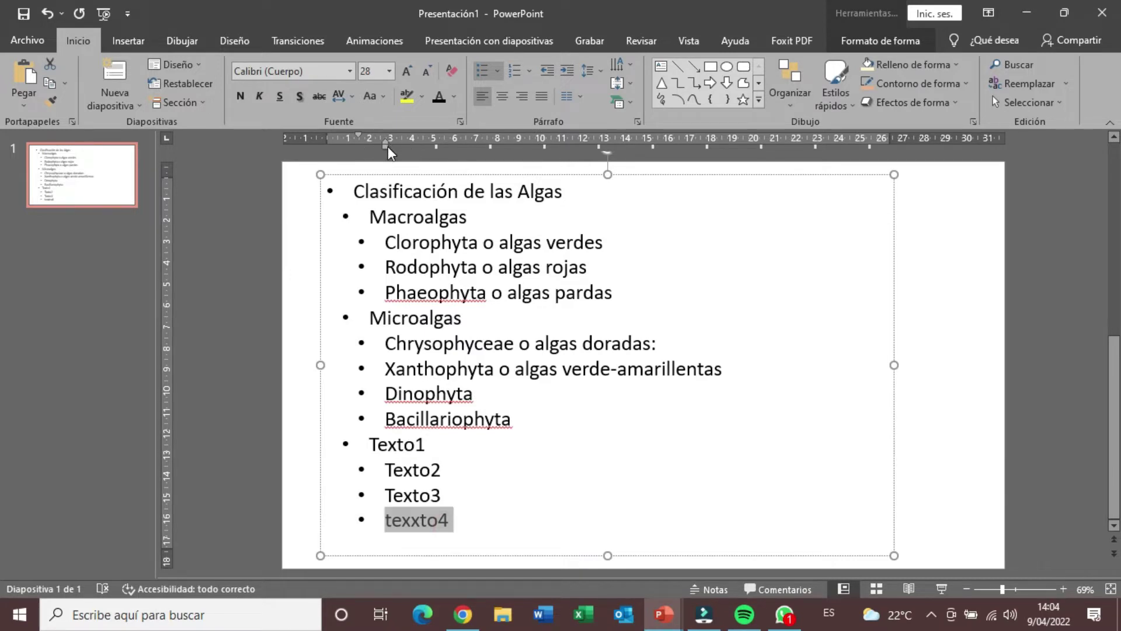
pyautogui.moveTo(388, 147); pyautogui.dragTo(408, 145)
pyautogui.click(633, 452)
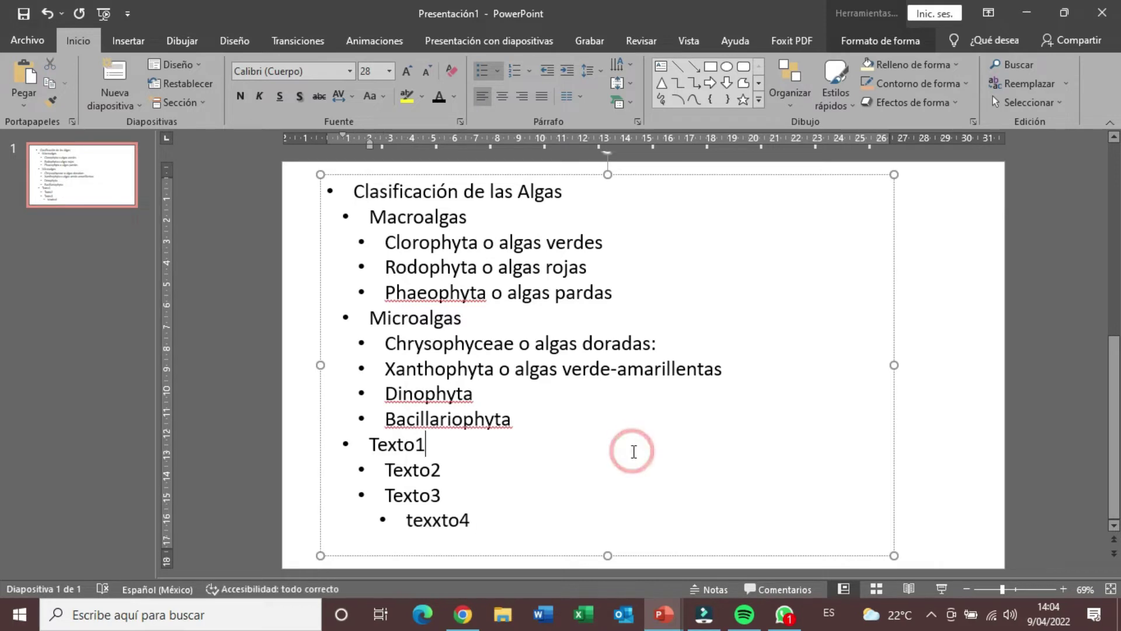
# - Convert the extended list into a Hierarchy SmartArt diagram and select the texxto4 box
pyautogui.click(630, 103)
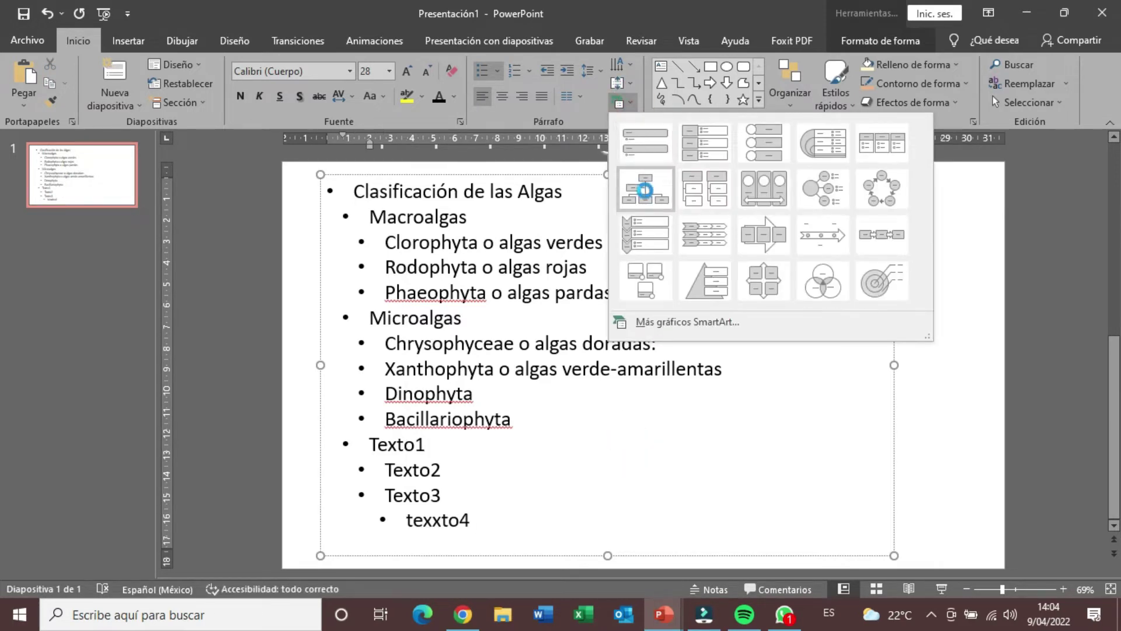
pyautogui.click(647, 195)
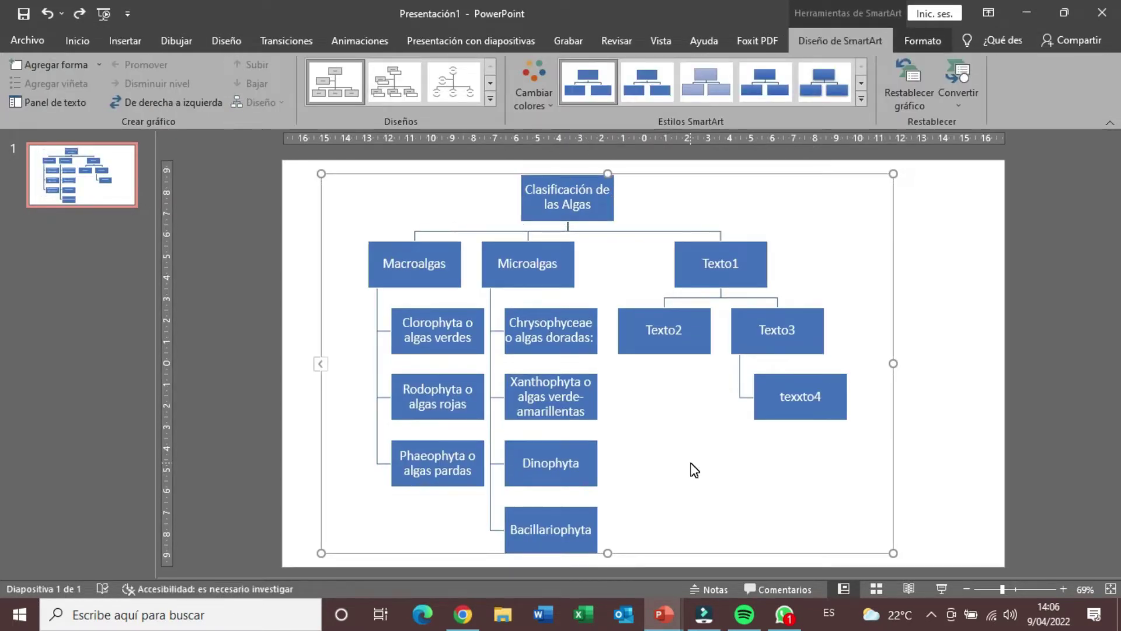
pyautogui.click(826, 406)
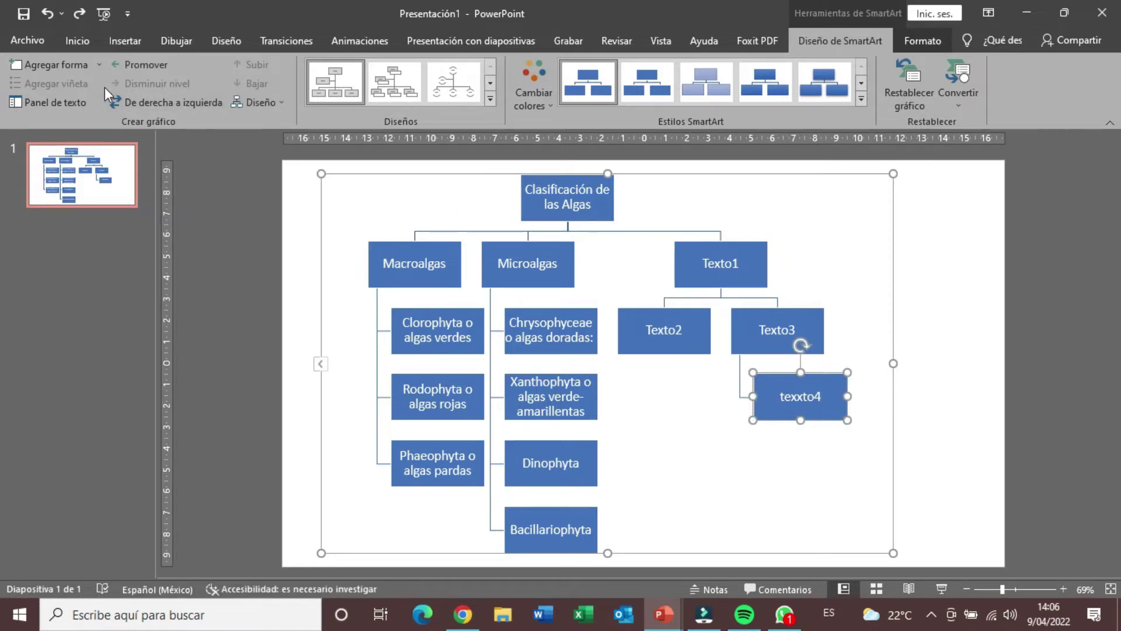
# - Add empty boxes beneath texxto4 with Add Shape, undoing the last change
pyautogui.click(73, 65)
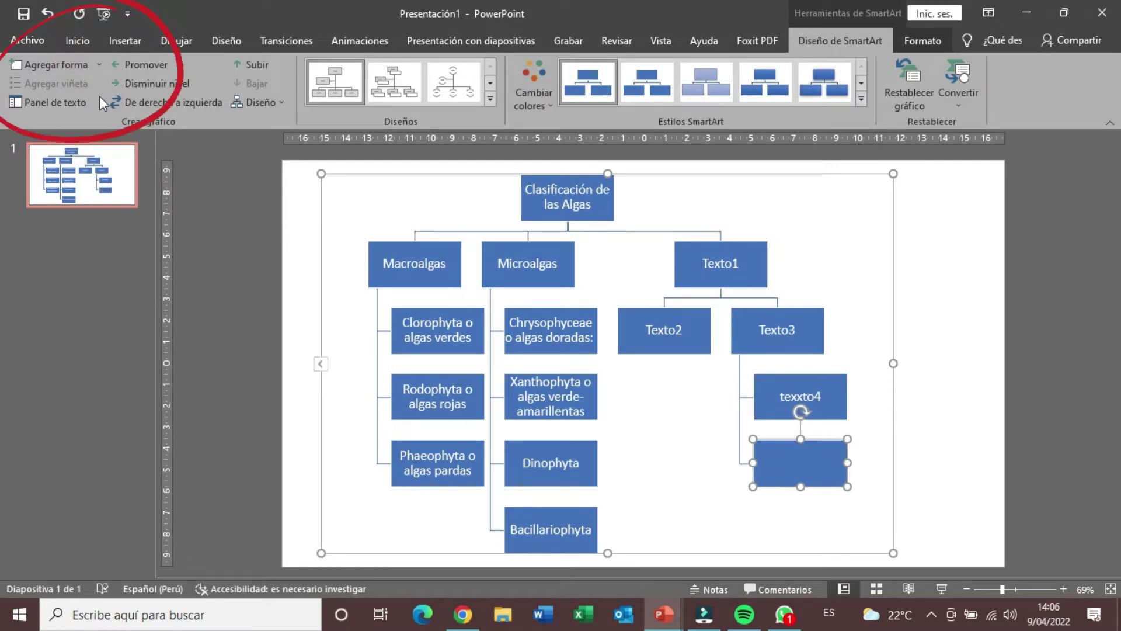
pyautogui.click(49, 66)
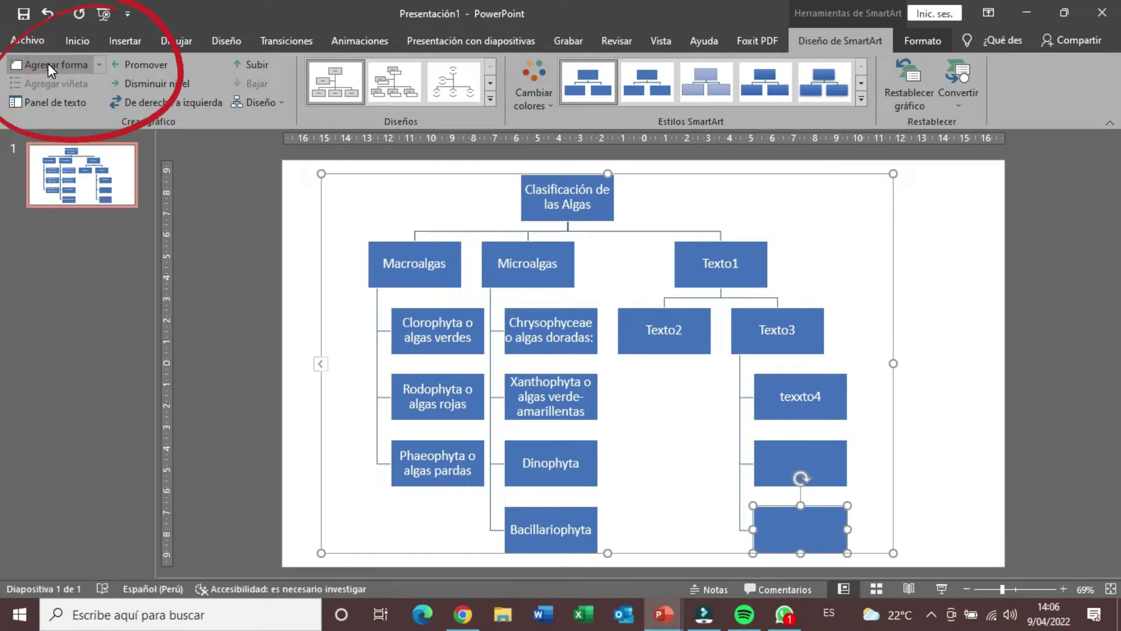
pyautogui.hotkey('ctrl', 'z')
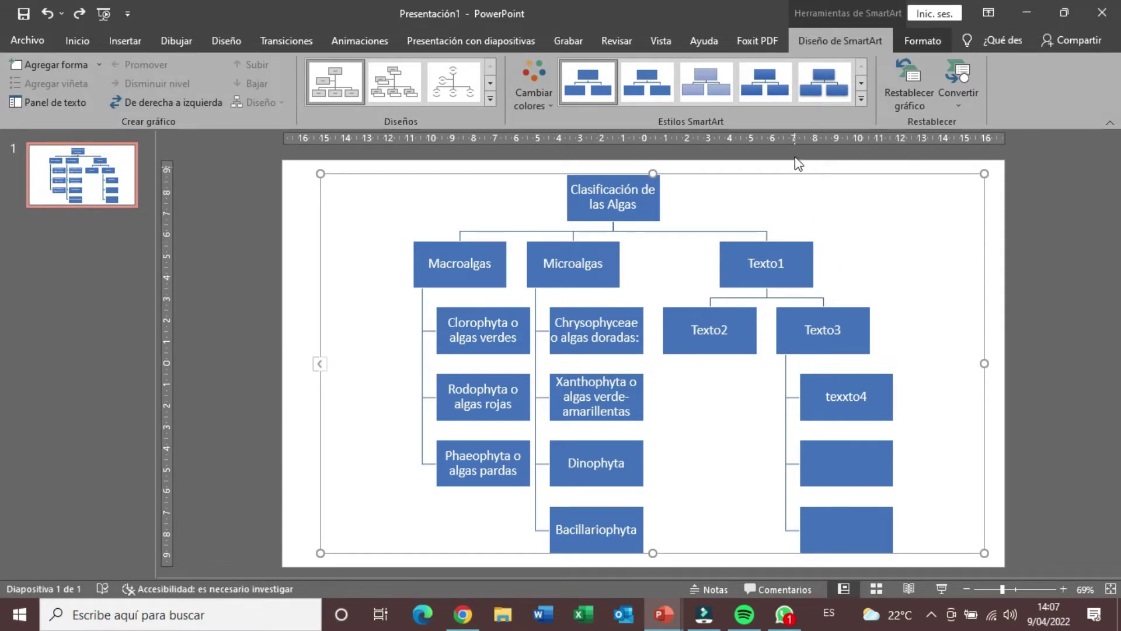
# - Format all diagram text in black 123Marker font without bold
pyautogui.click(70, 46)
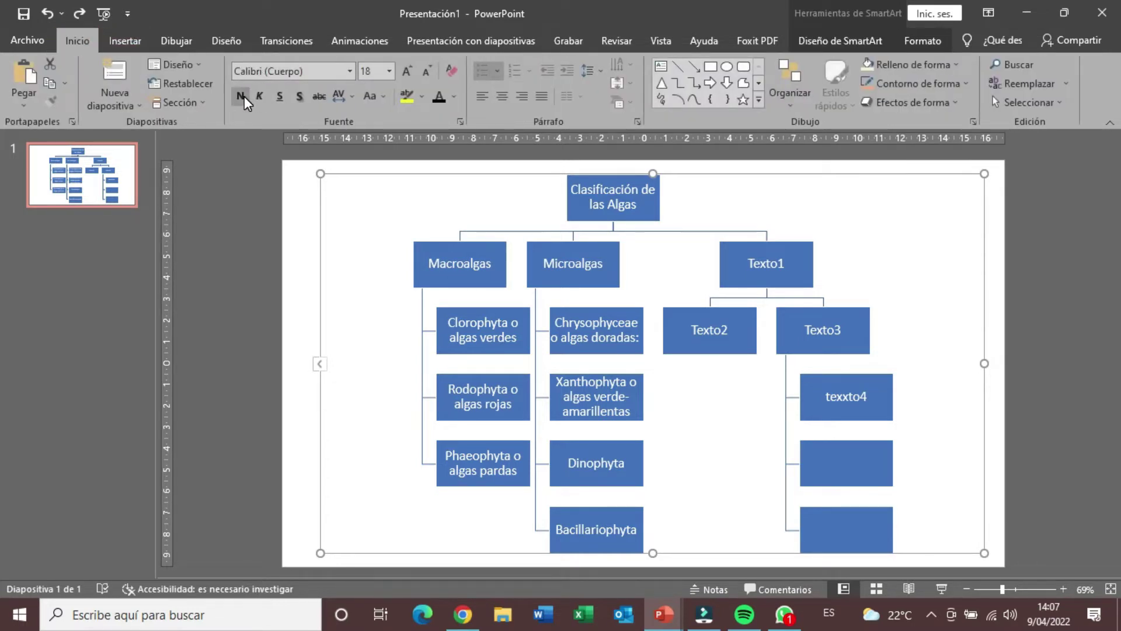
pyautogui.click(244, 96)
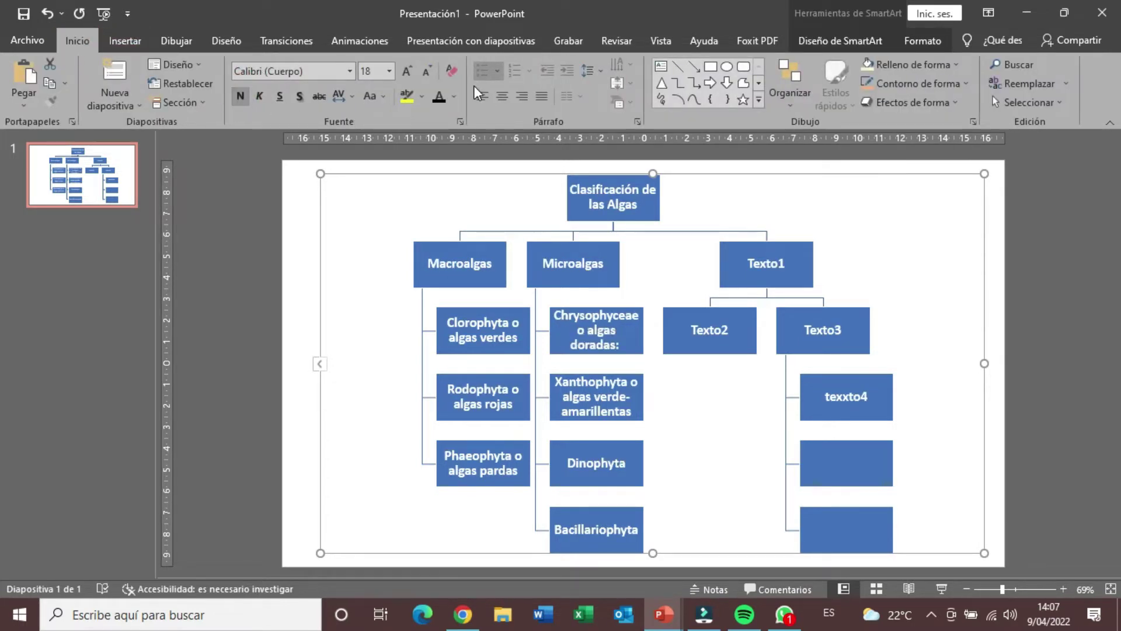
pyautogui.click(440, 97)
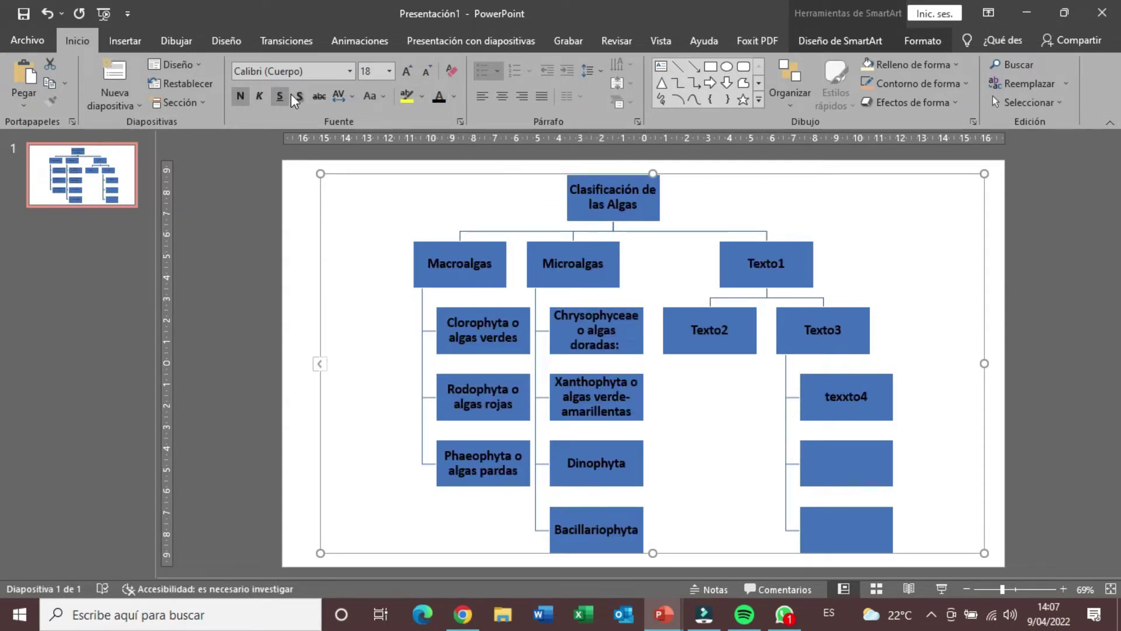
pyautogui.click(348, 75)
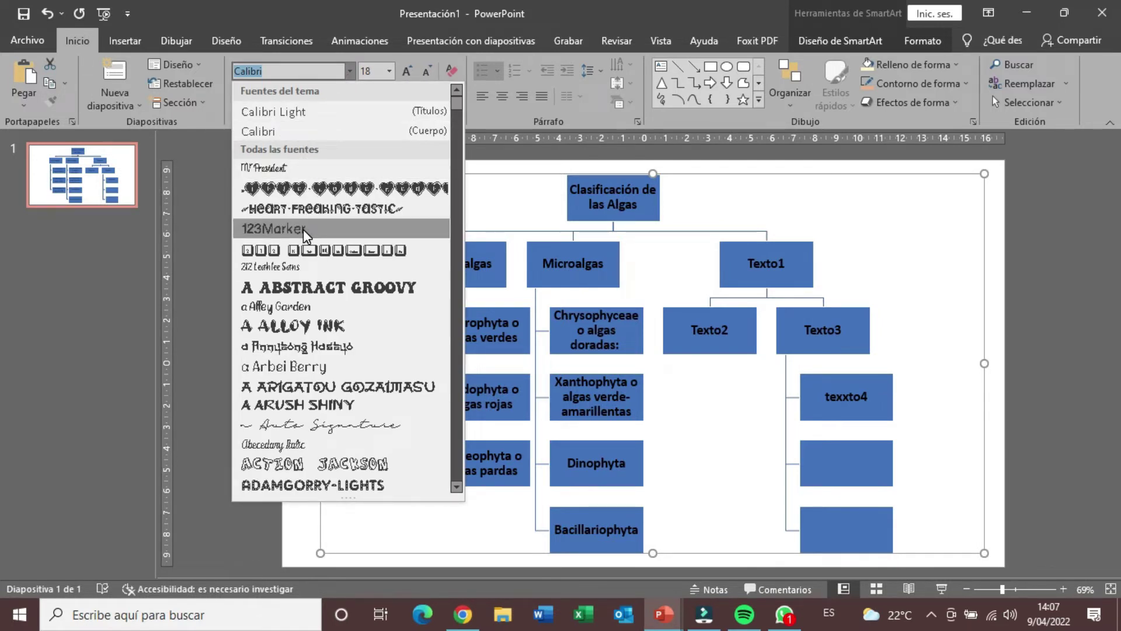
pyautogui.click(303, 229)
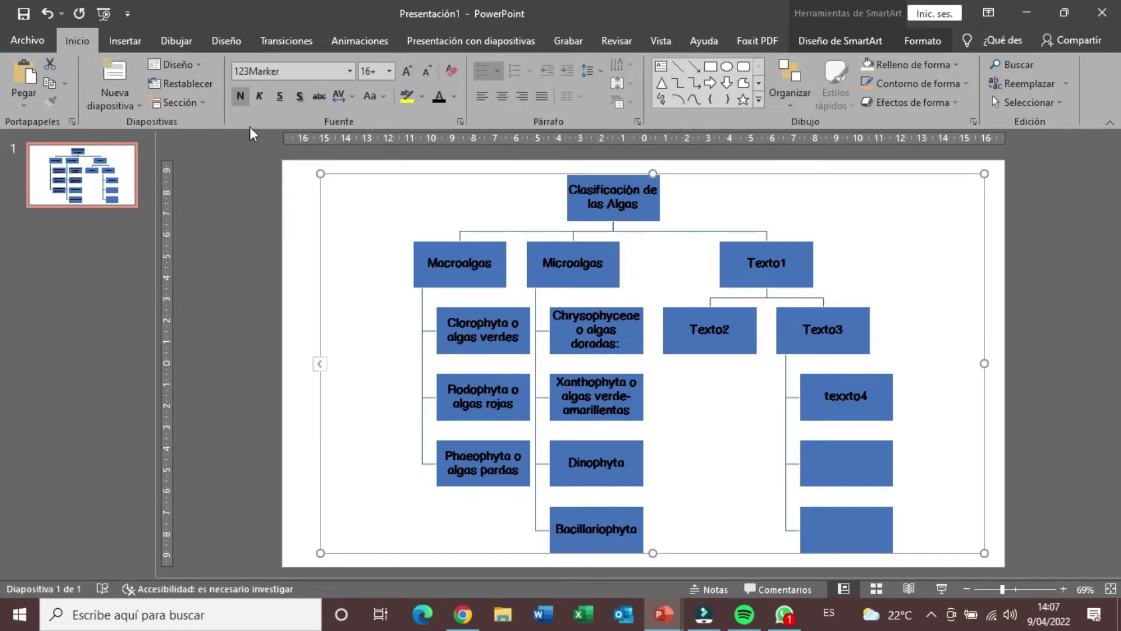
pyautogui.click(237, 98)
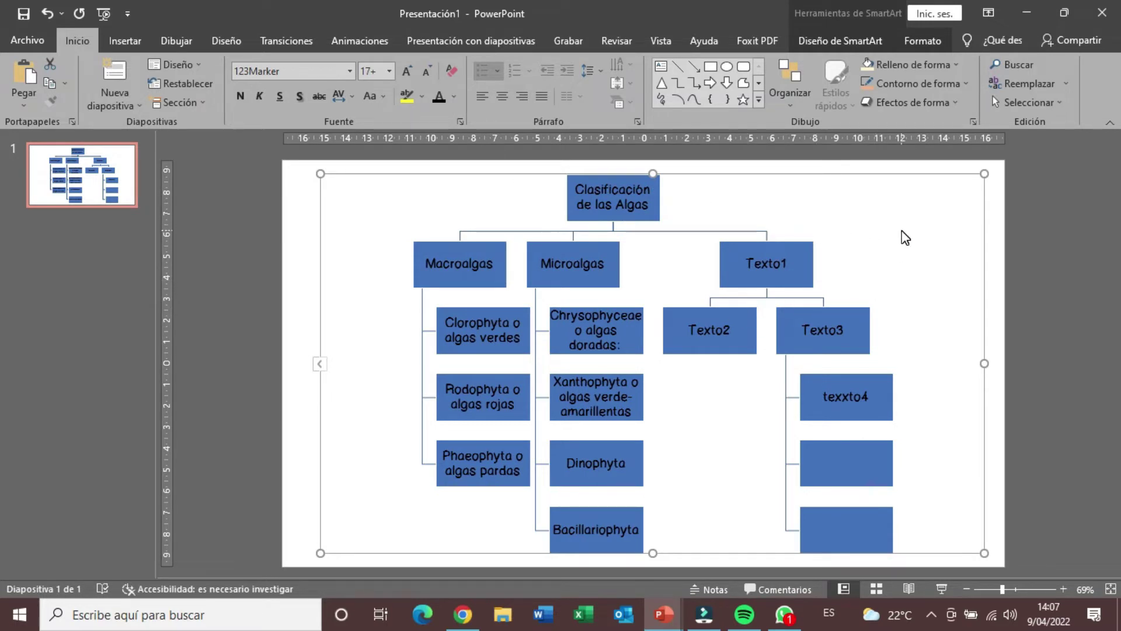
# - Switch the chart to the Circle Picture Hierarchy layout and zoom the slide to 166%
pyautogui.click(830, 36)
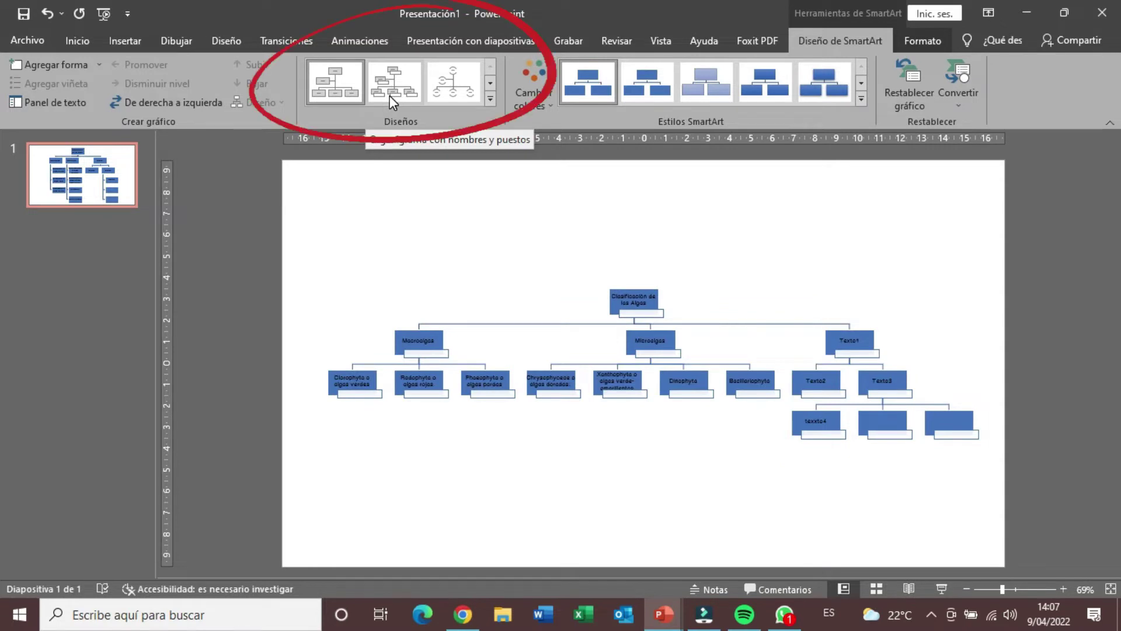
pyautogui.click(391, 96)
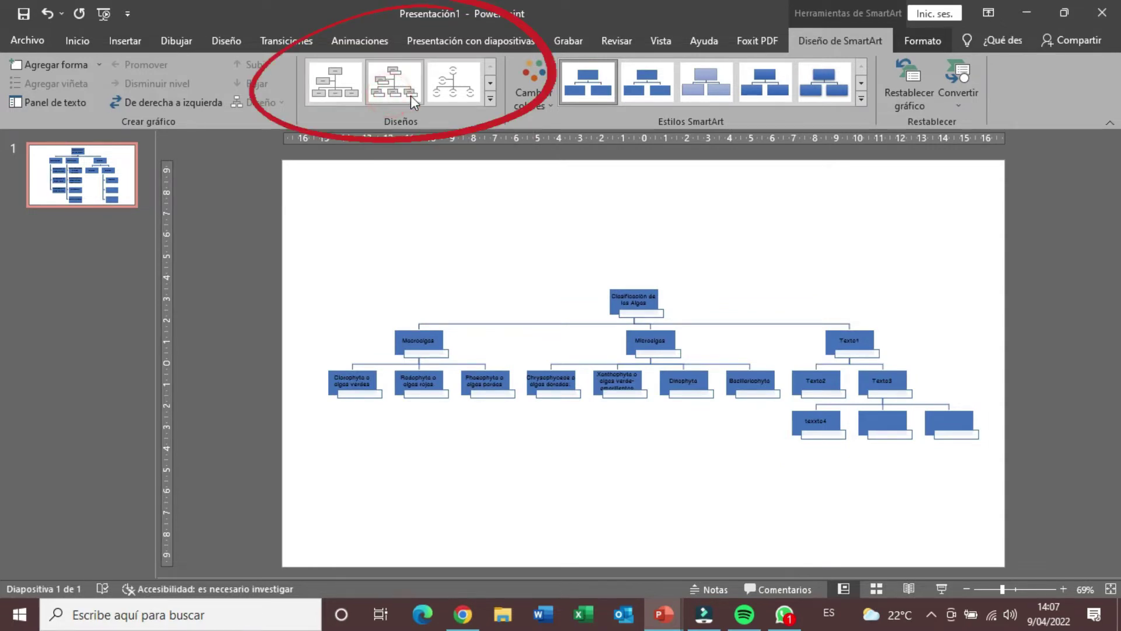
pyautogui.click(457, 83)
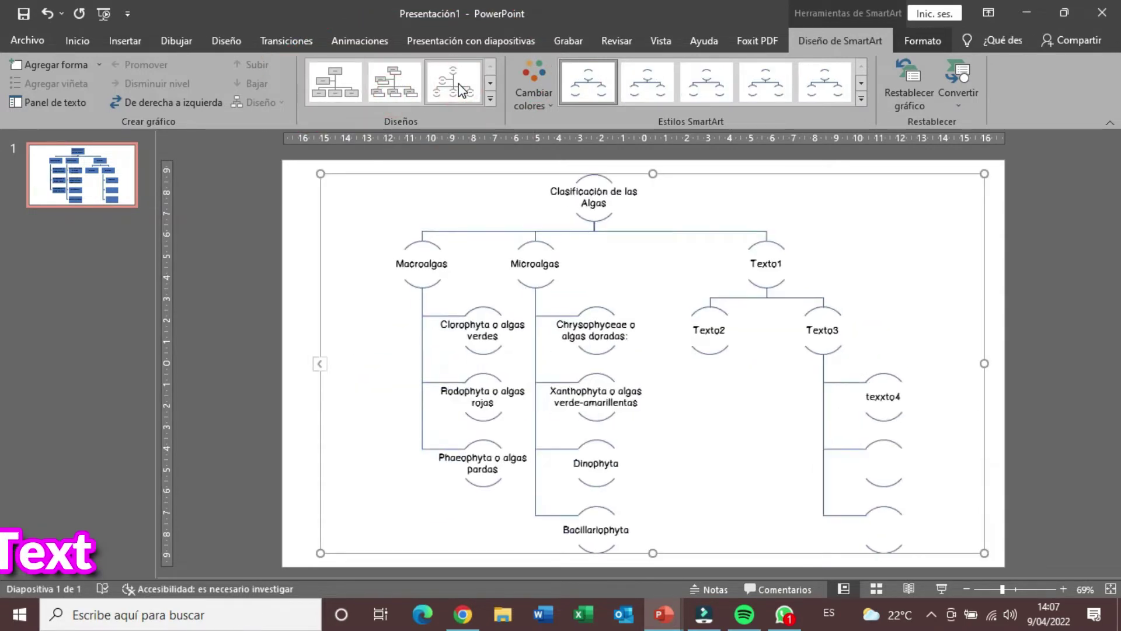
pyautogui.click(491, 83)
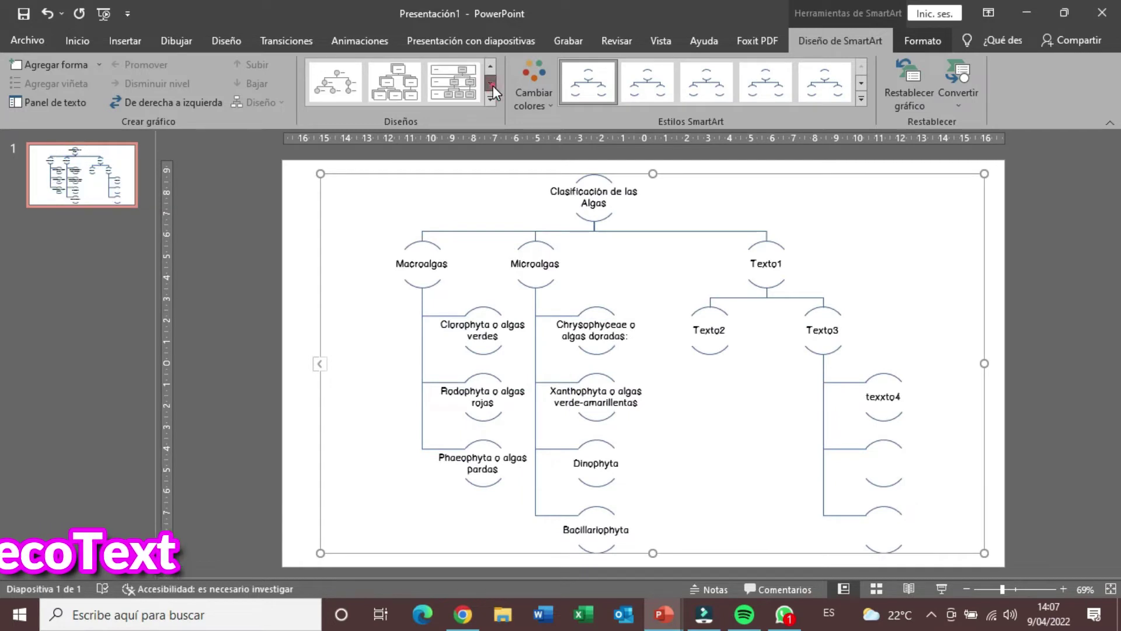
pyautogui.click(353, 91)
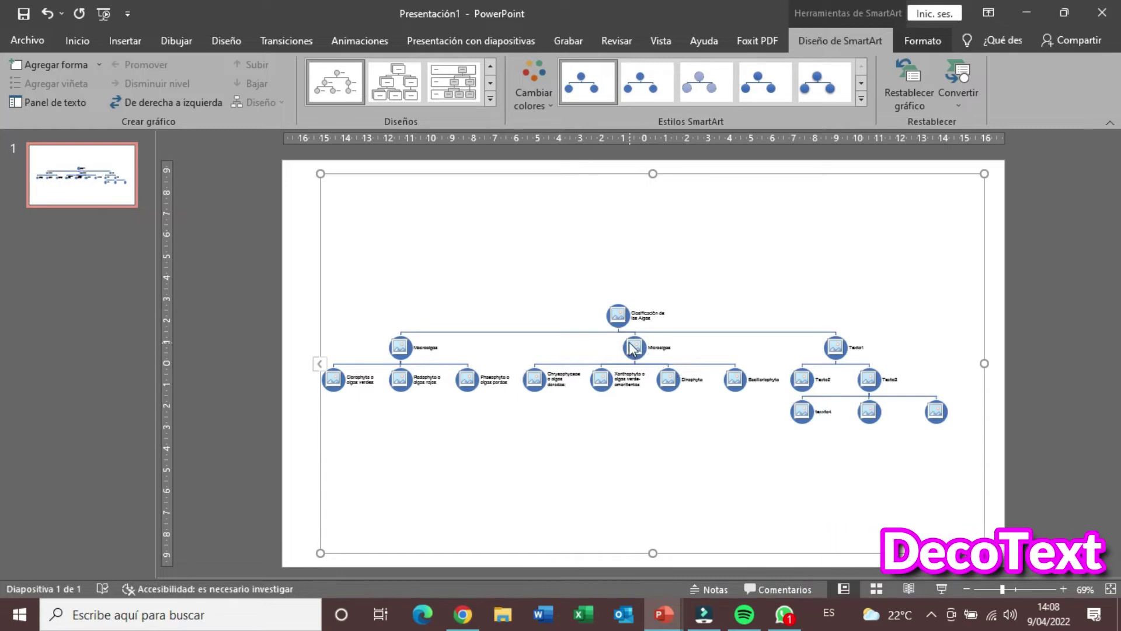
pyautogui.click(1024, 586)
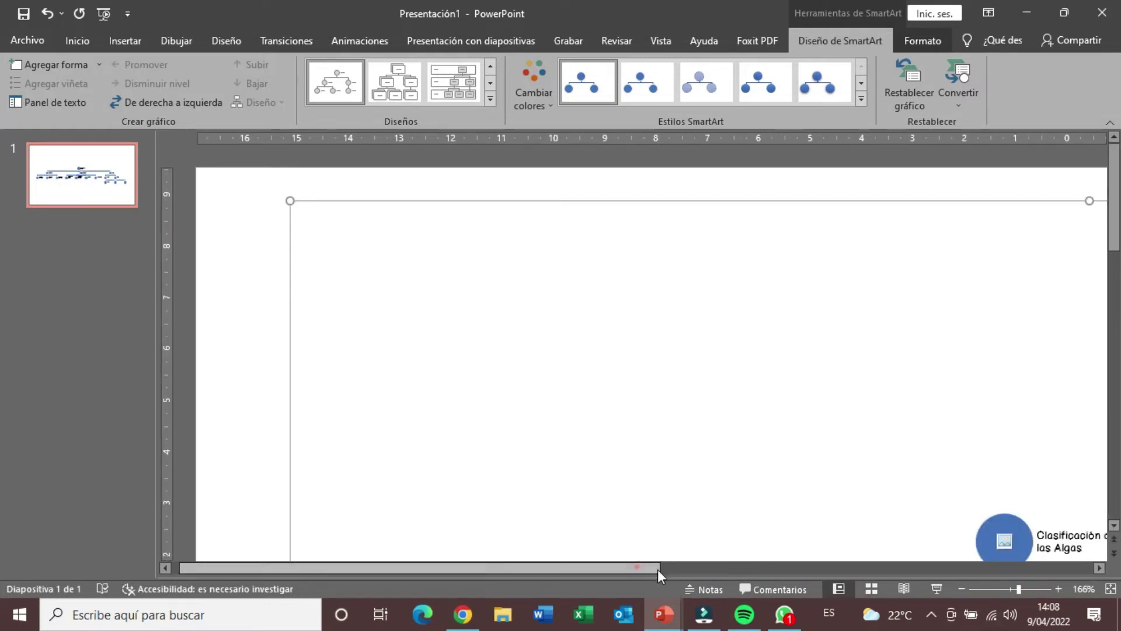
# - Scroll the magnified slide until the Clasificación de las Algas top circle is visible
pyautogui.moveTo(658, 569); pyautogui.dragTo(882, 473)
pyautogui.scroll(-3, 868, 461)
pyautogui.scroll(-2, 864, 458)
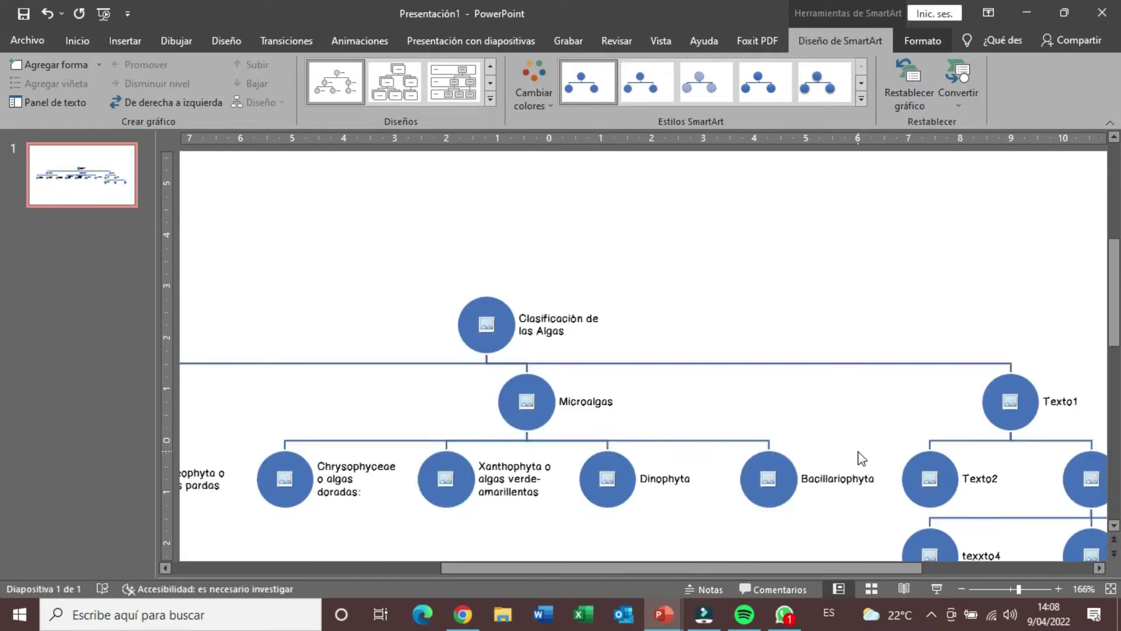
# - Fill the top Clasificación de las Algas circle with photo 3984187 from Downloads
pyautogui.click(490, 331)
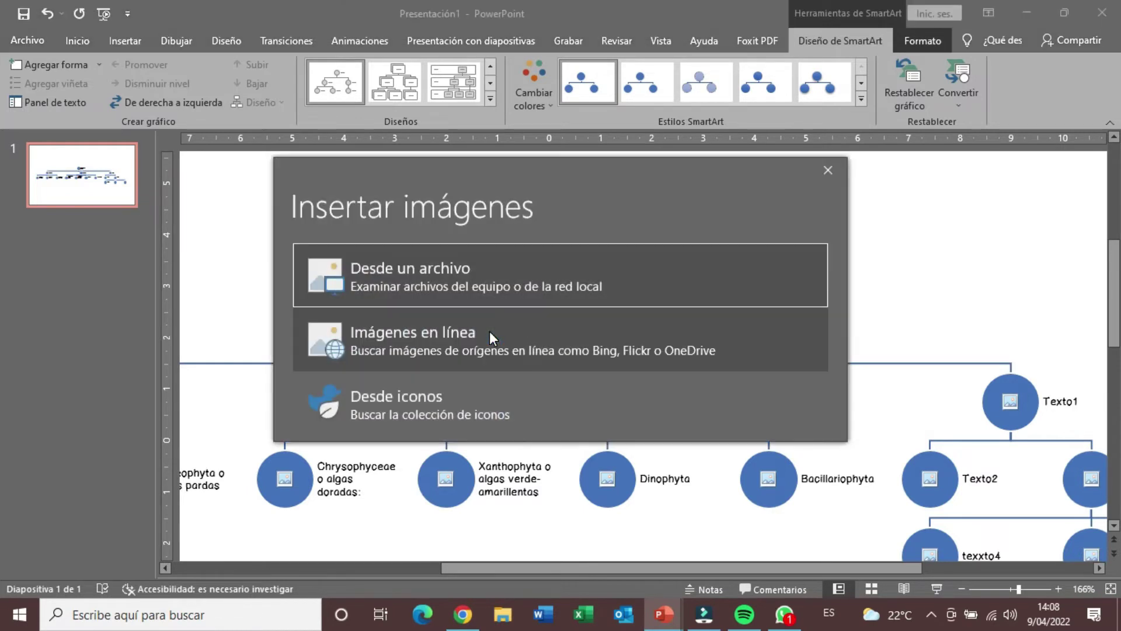
pyautogui.click(459, 278)
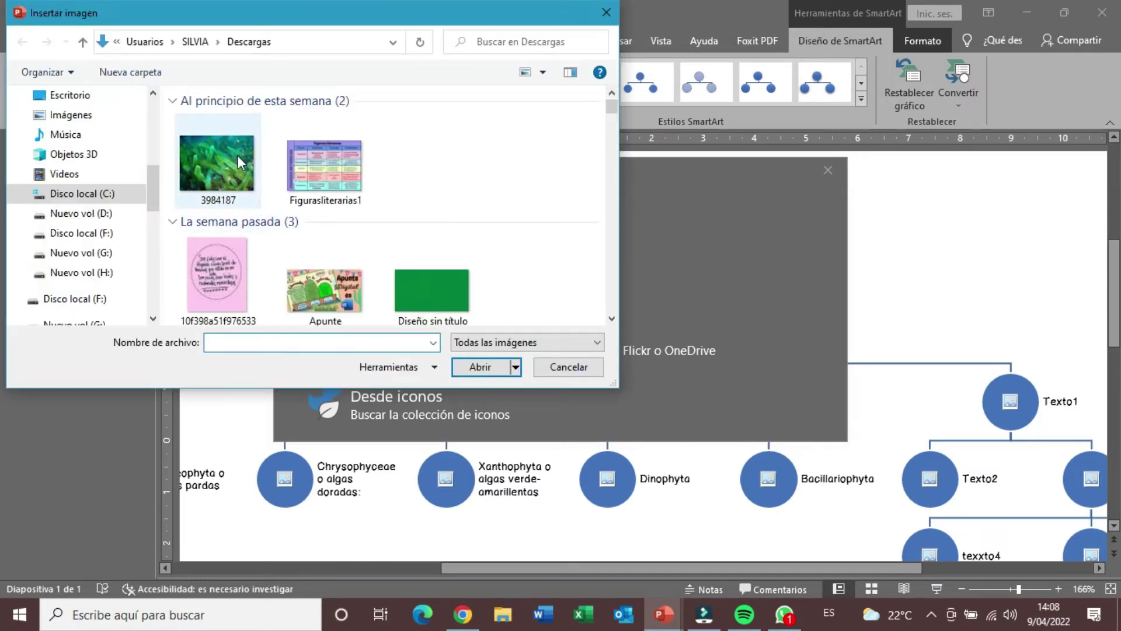
pyautogui.click(223, 158)
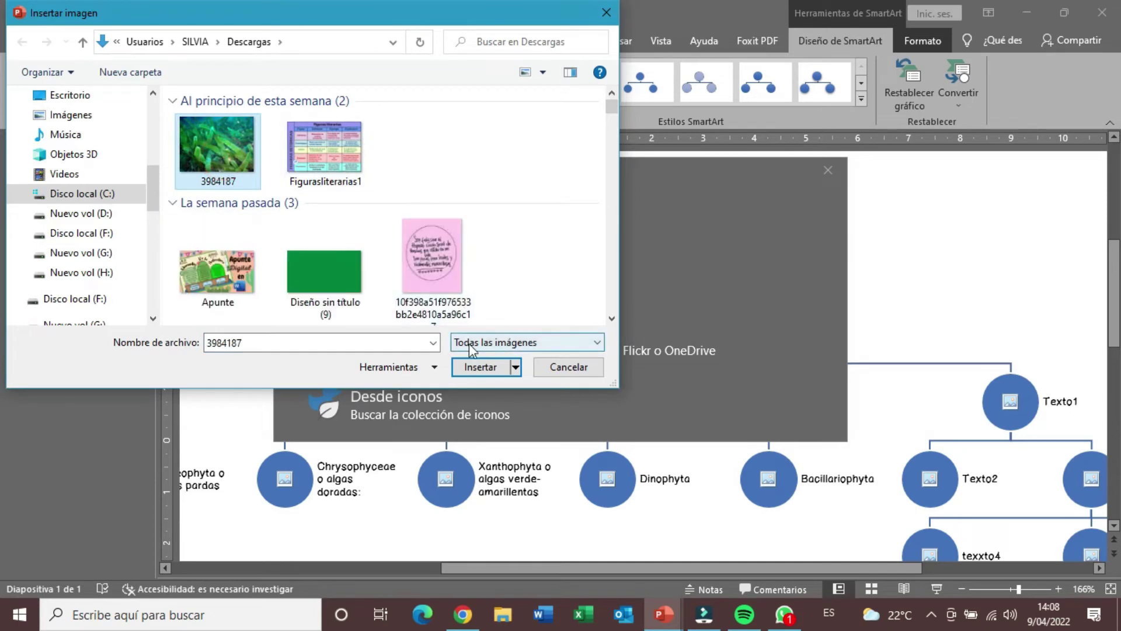
pyautogui.click(476, 365)
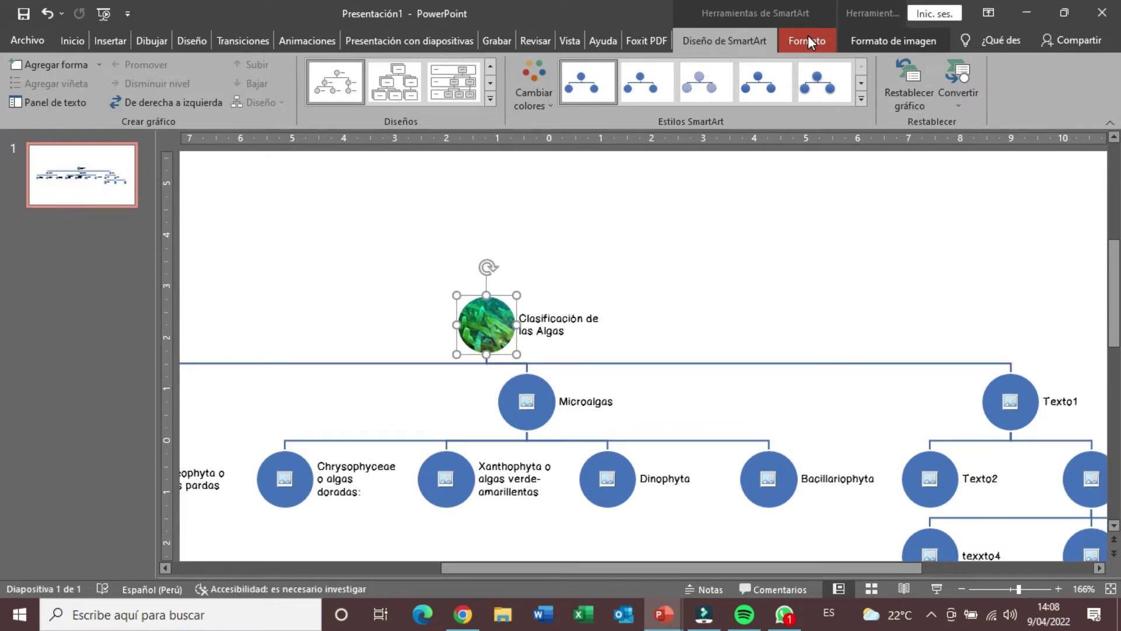
# - Give the algae photo a black 2¼ pt picture border
pyautogui.click(880, 39)
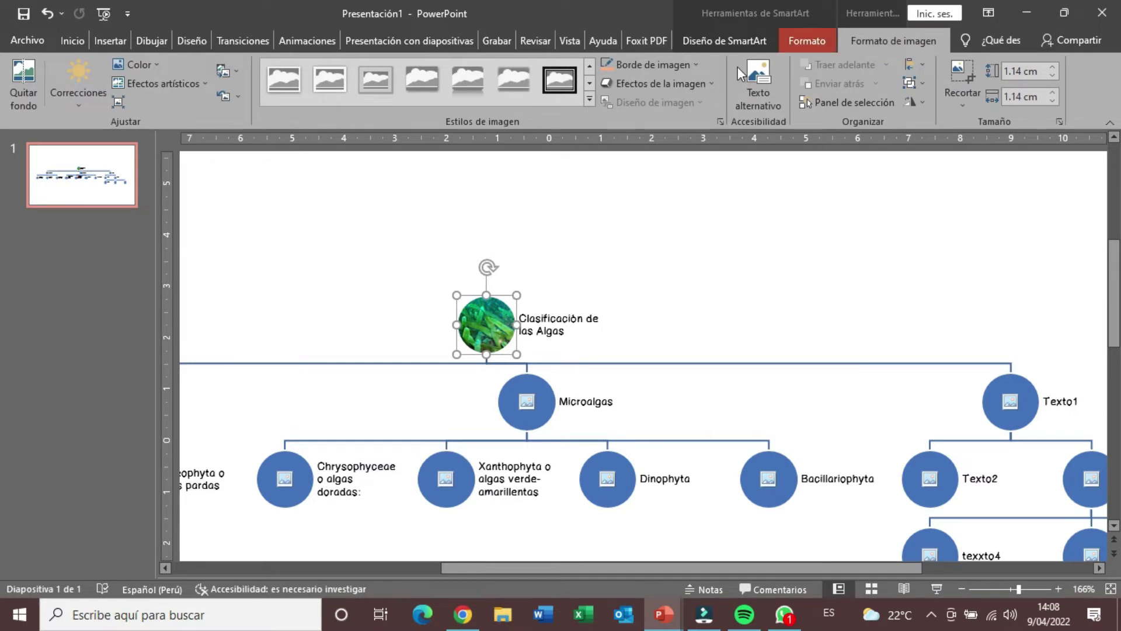
pyautogui.click(671, 65)
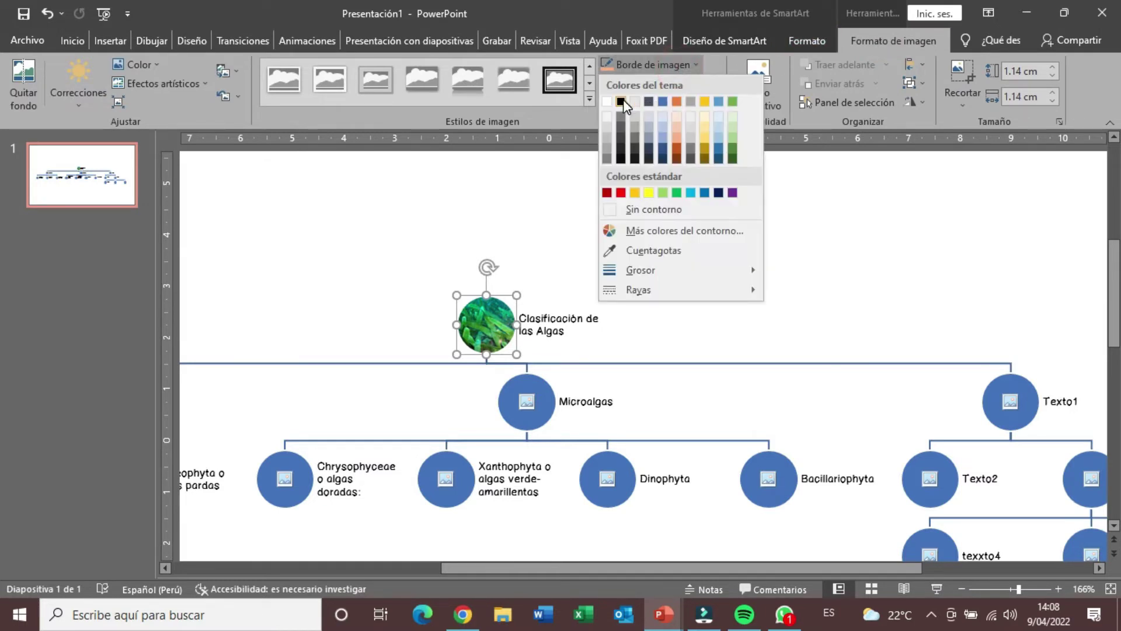
pyautogui.click(623, 101)
pyautogui.click(686, 64)
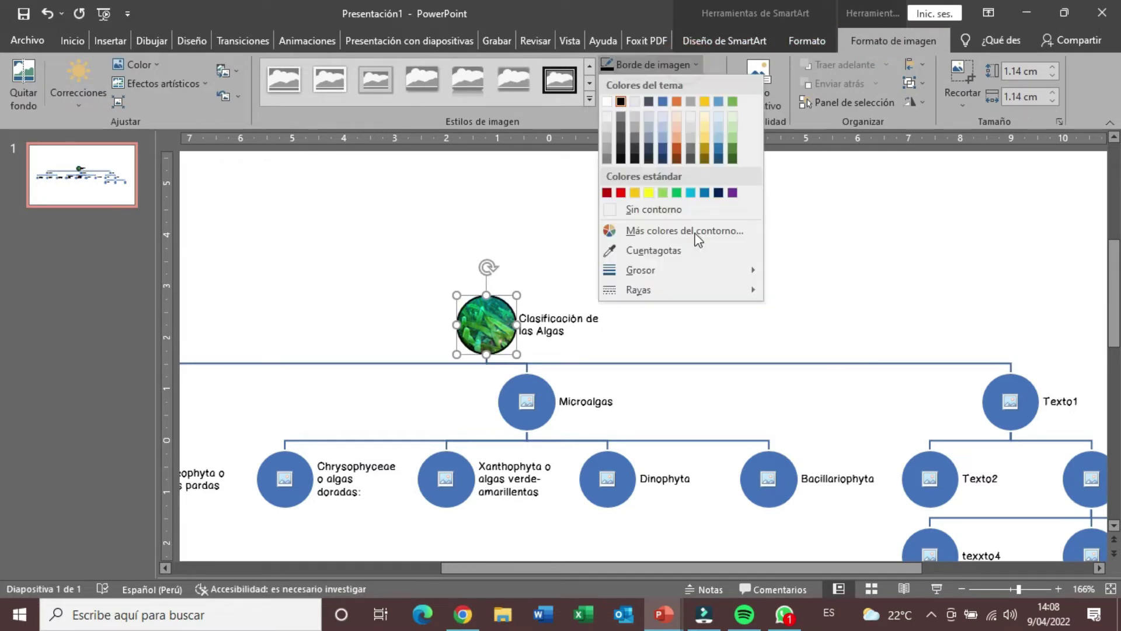
pyautogui.click(701, 270)
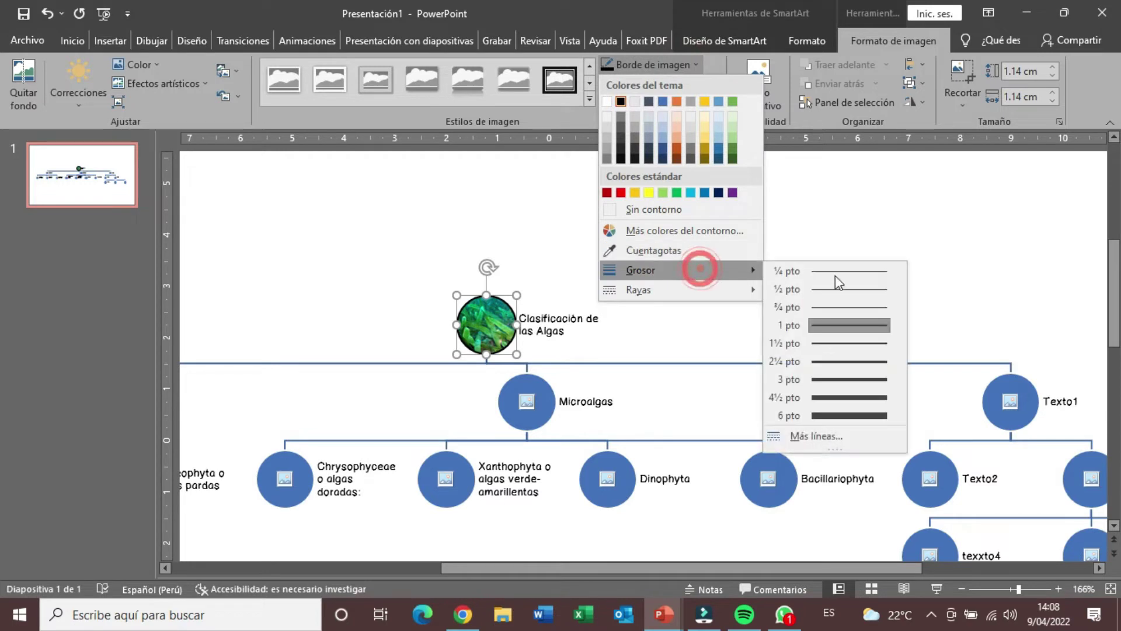
pyautogui.click(847, 360)
pyautogui.click(618, 271)
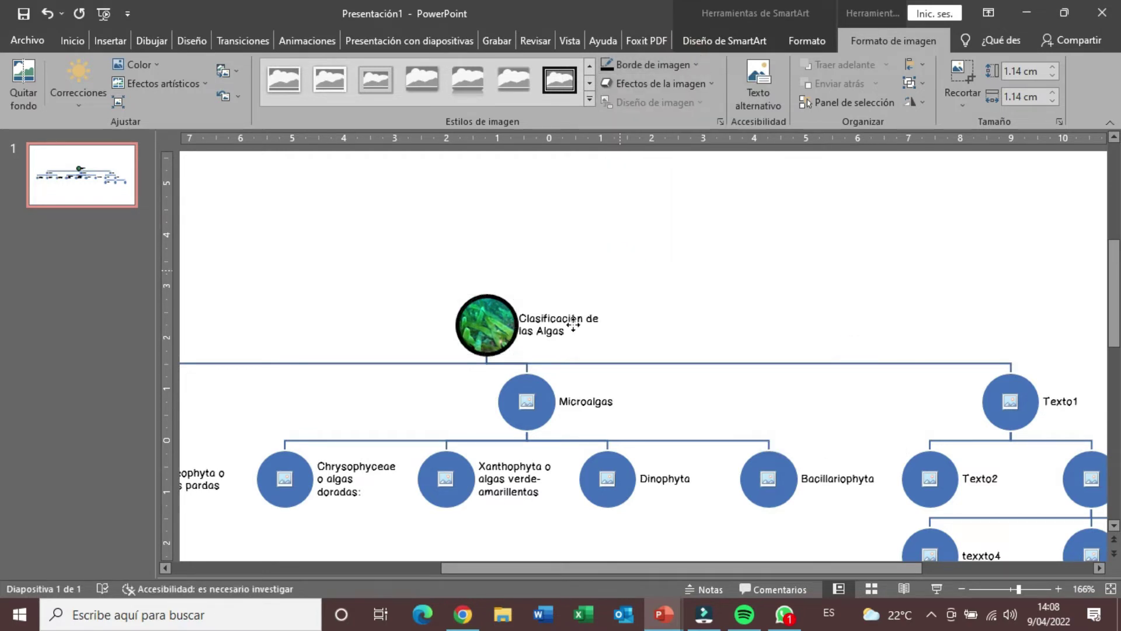
pyautogui.click(664, 277)
# - Increase the chart label font size from 6 to 8 pt
pyautogui.click(655, 205)
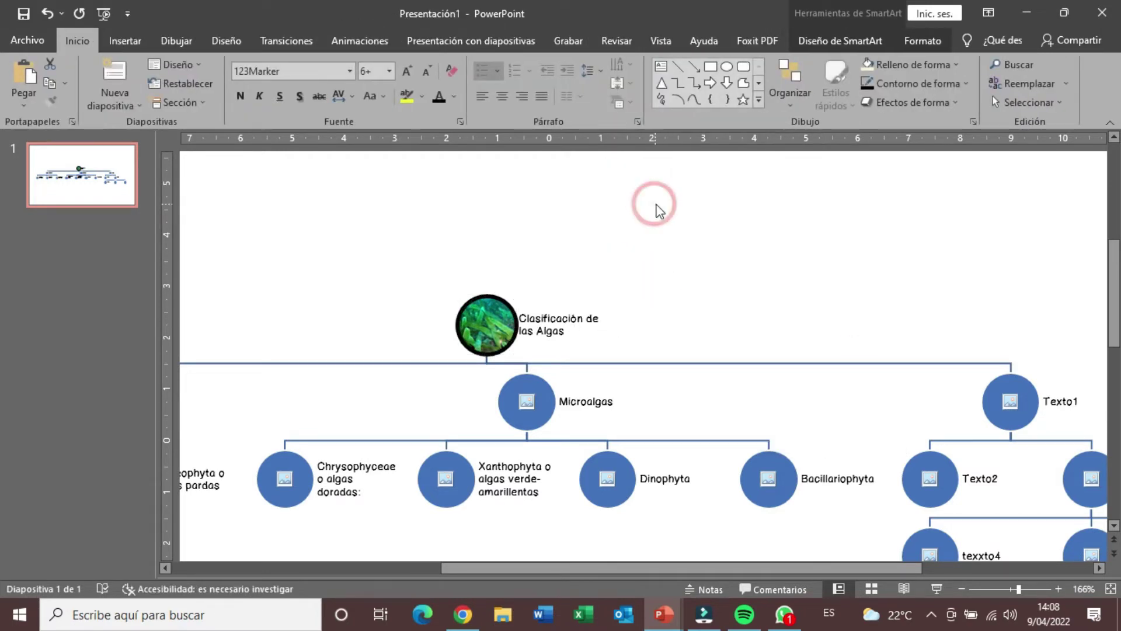
pyautogui.click(674, 216)
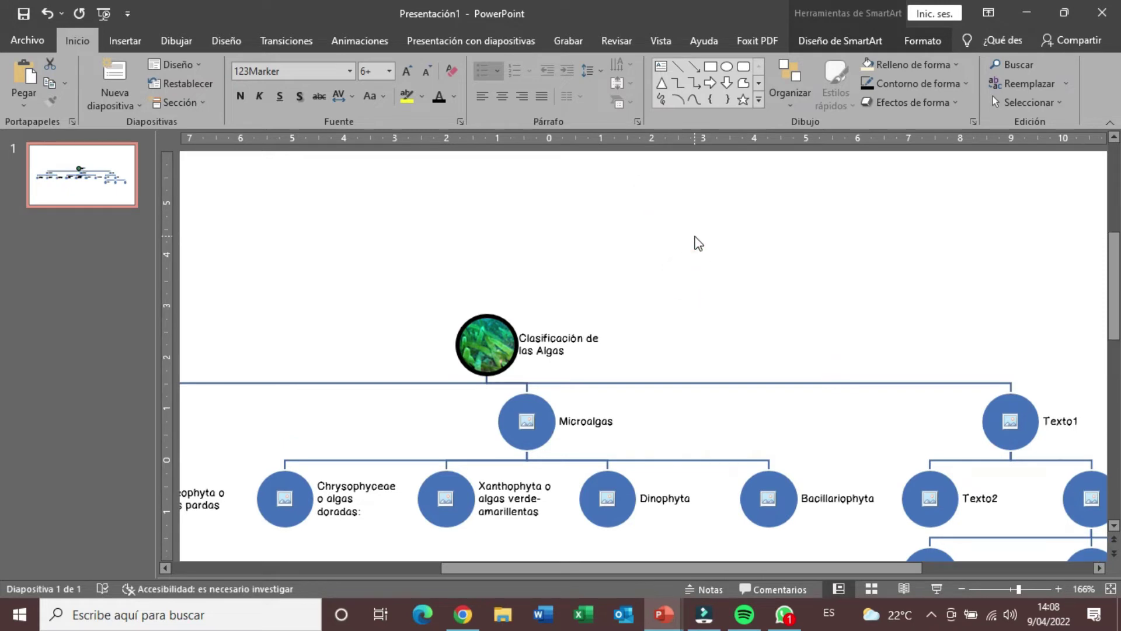
pyautogui.scroll(3, 695, 239)
pyautogui.scroll(3, 691, 192)
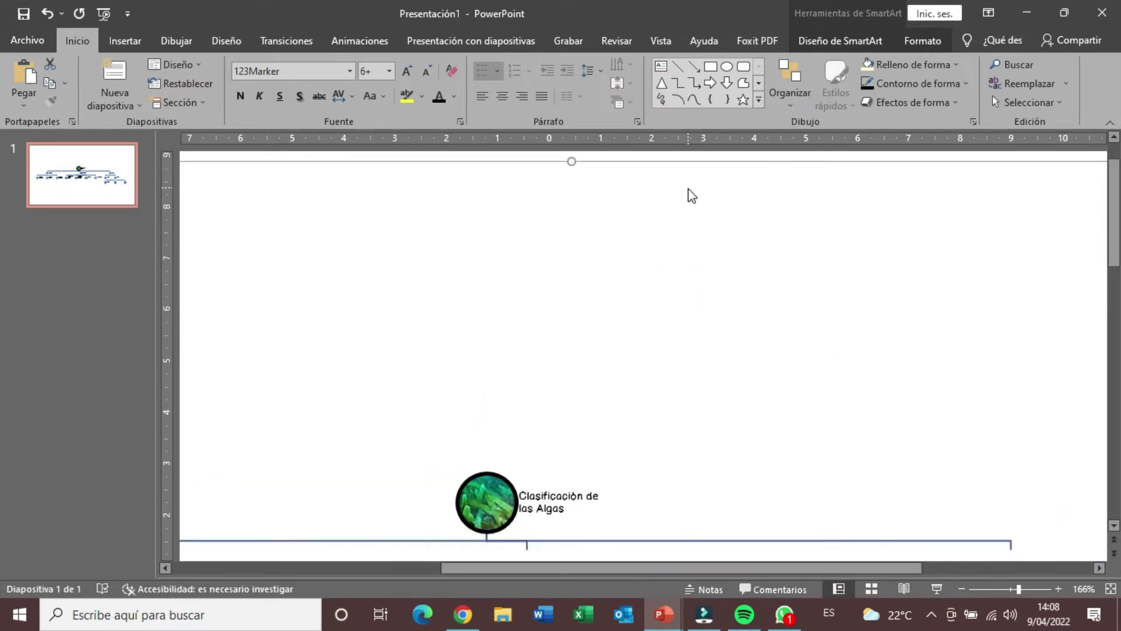
pyautogui.scroll(-3, 694, 211)
pyautogui.scroll(-2, 696, 239)
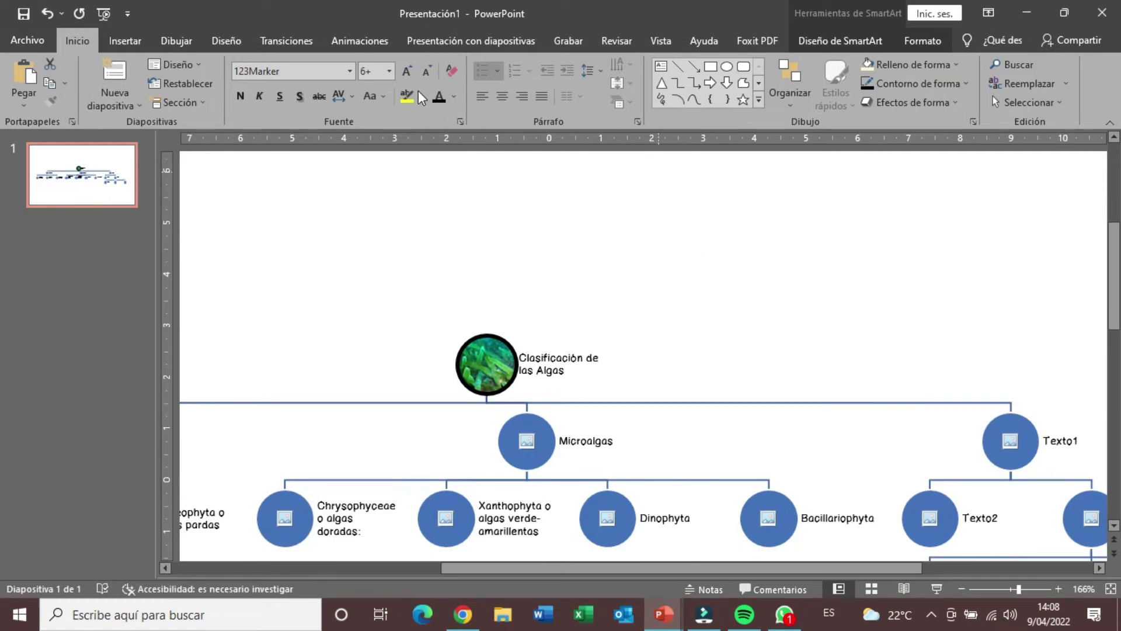
pyautogui.click(409, 74)
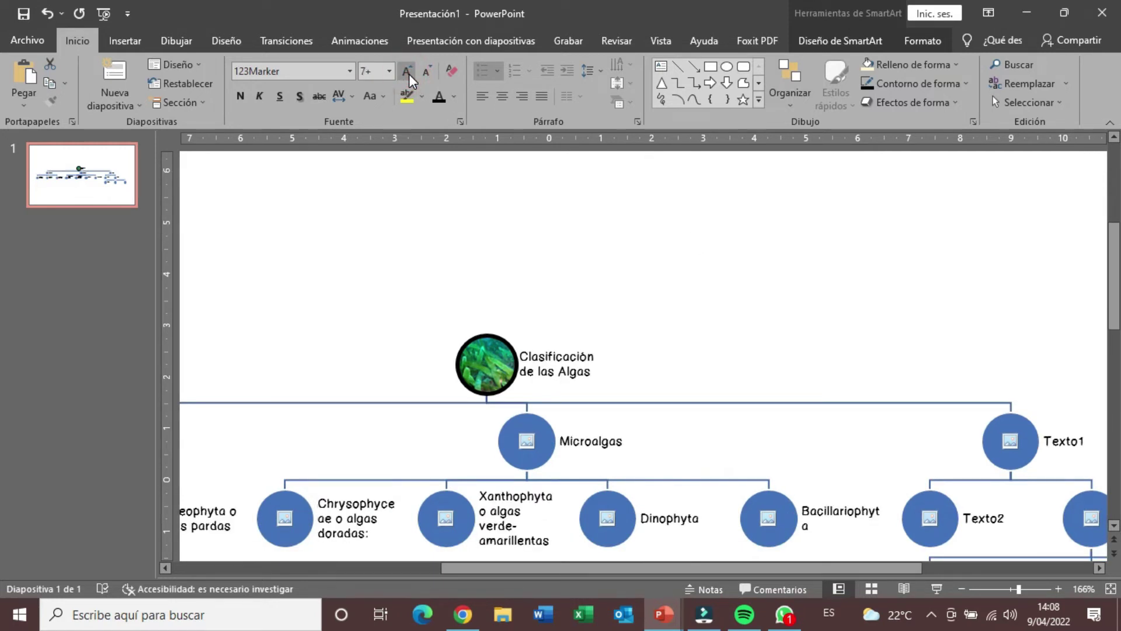
pyautogui.click(409, 73)
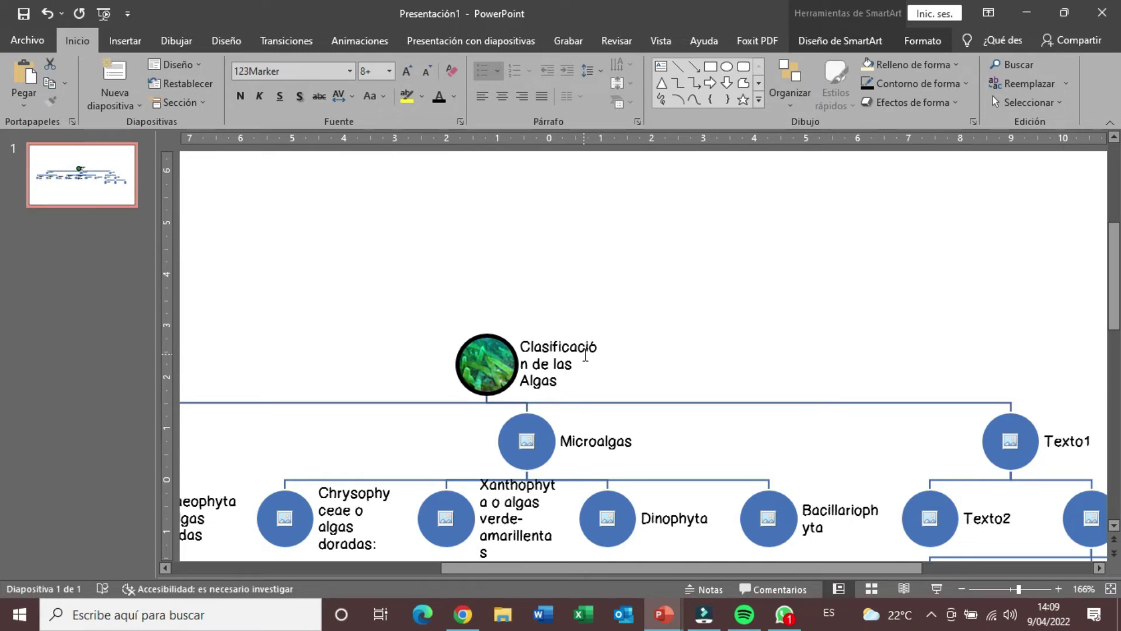
pyautogui.click(586, 352)
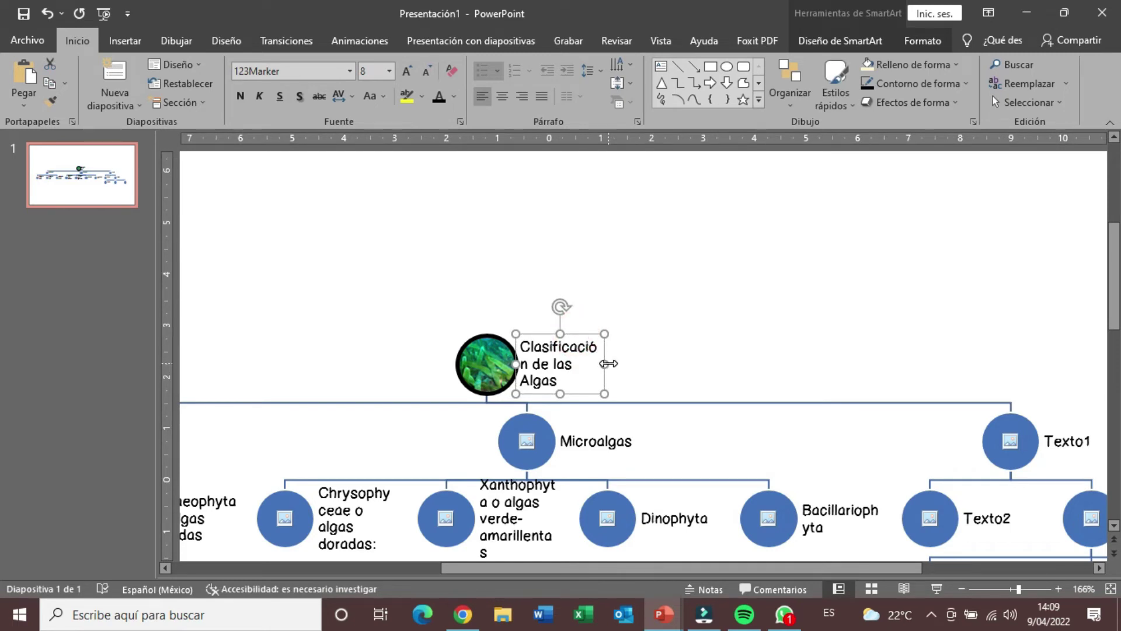
# - Widen the Clasificación de las Algas label and nudge it right, clear of the photo
pyautogui.moveTo(604, 364); pyautogui.dragTo(627, 373)
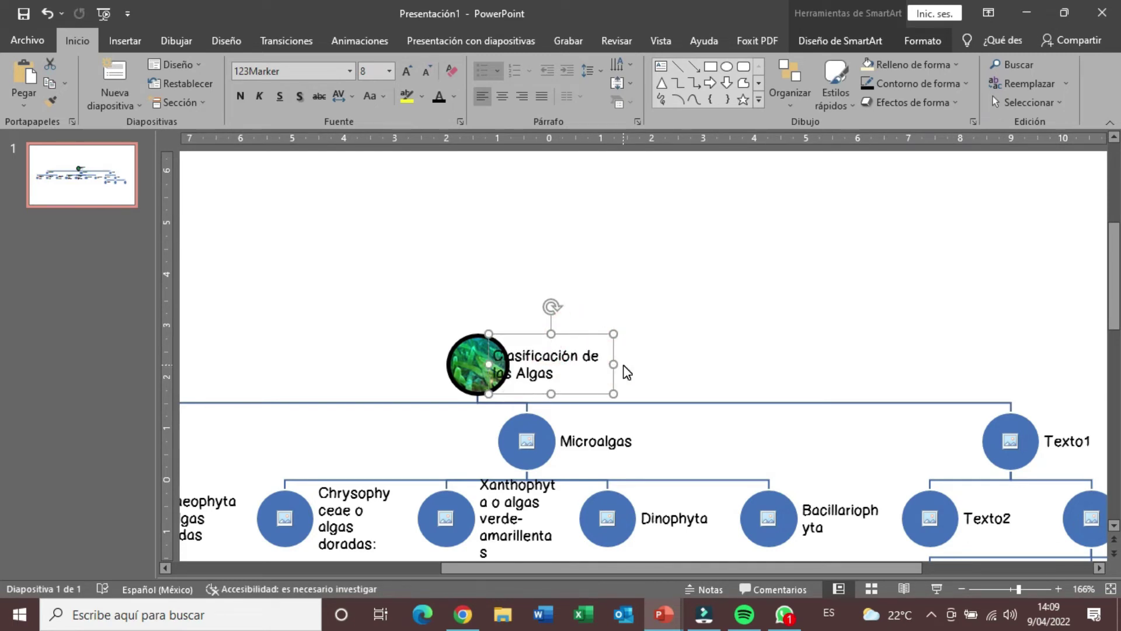
pyautogui.hotkey('ctrl', 'Right')
pyautogui.hotkey('ctrl', 'Right')
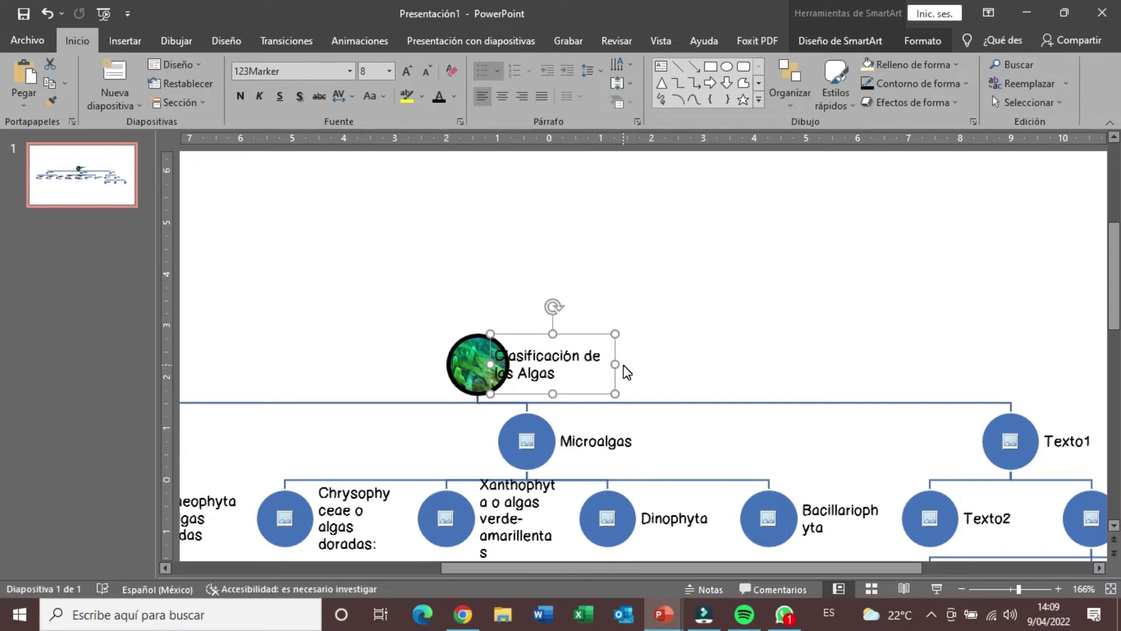
pyautogui.hotkey('ctrl', 'Right')
pyautogui.hotkey('ctrl', 'Right')
pyautogui.hotkey('ctrl', 'Right')
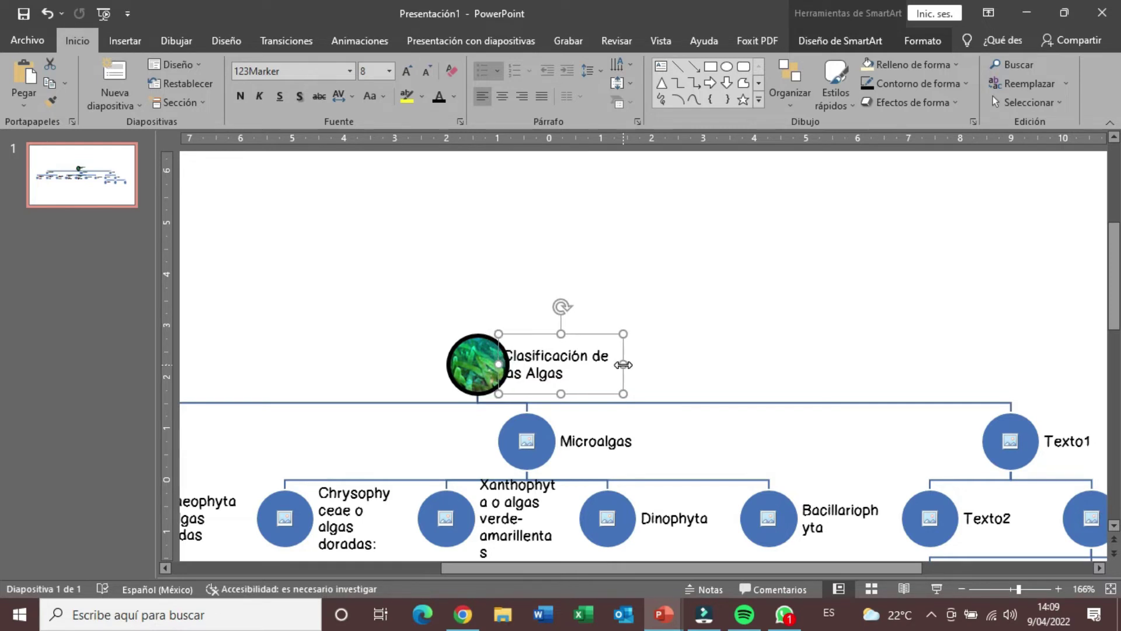
pyautogui.hotkey('ctrl', 'Right')
pyautogui.hotkey('ctrl', 'Right')
pyautogui.hotkey('ctrl', 'Right')
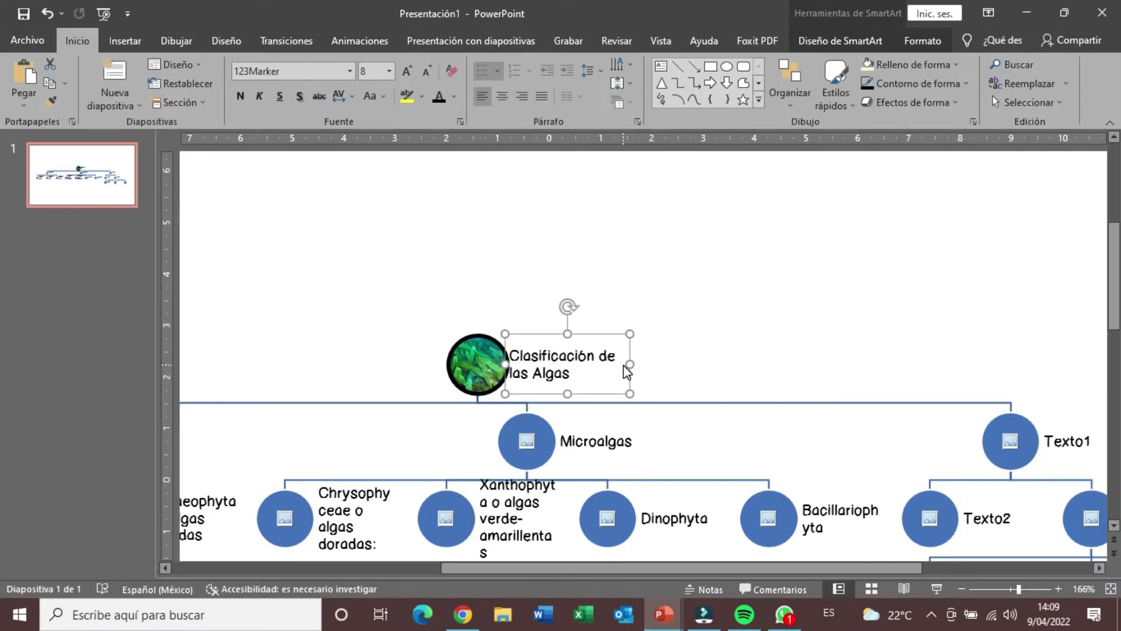
pyautogui.hotkey('ctrl', 'Right')
pyautogui.hotkey('ctrl', 'Right')
pyautogui.hotkey('ctrl', 'Right')
pyautogui.hotkey('ctrl', 'Right')
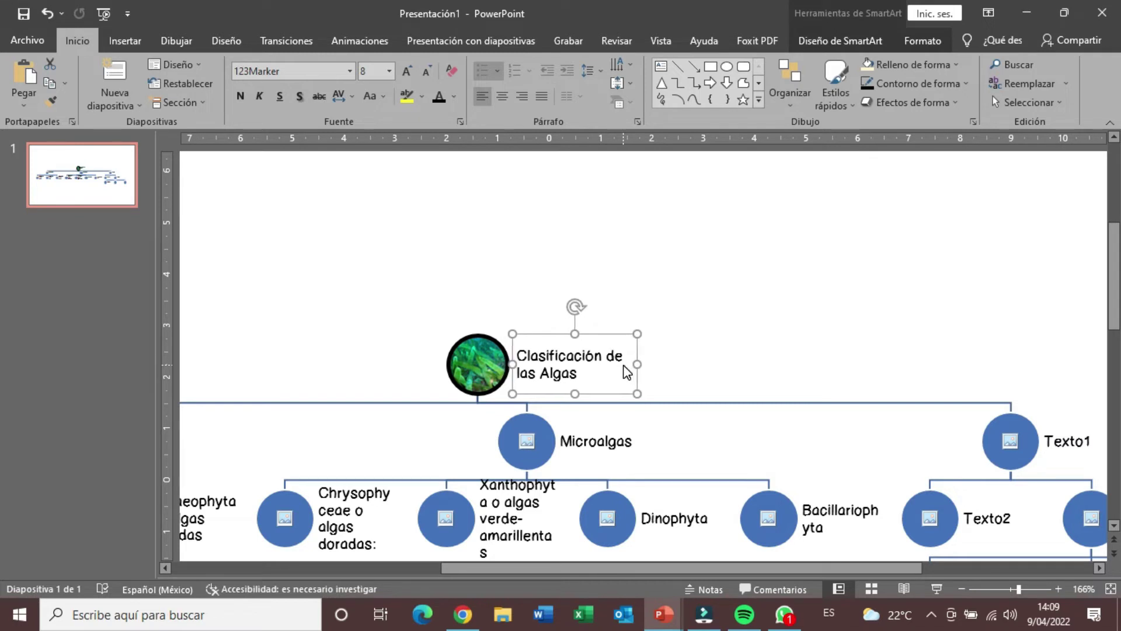
pyautogui.click(720, 367)
pyautogui.scroll(-1, 724, 379)
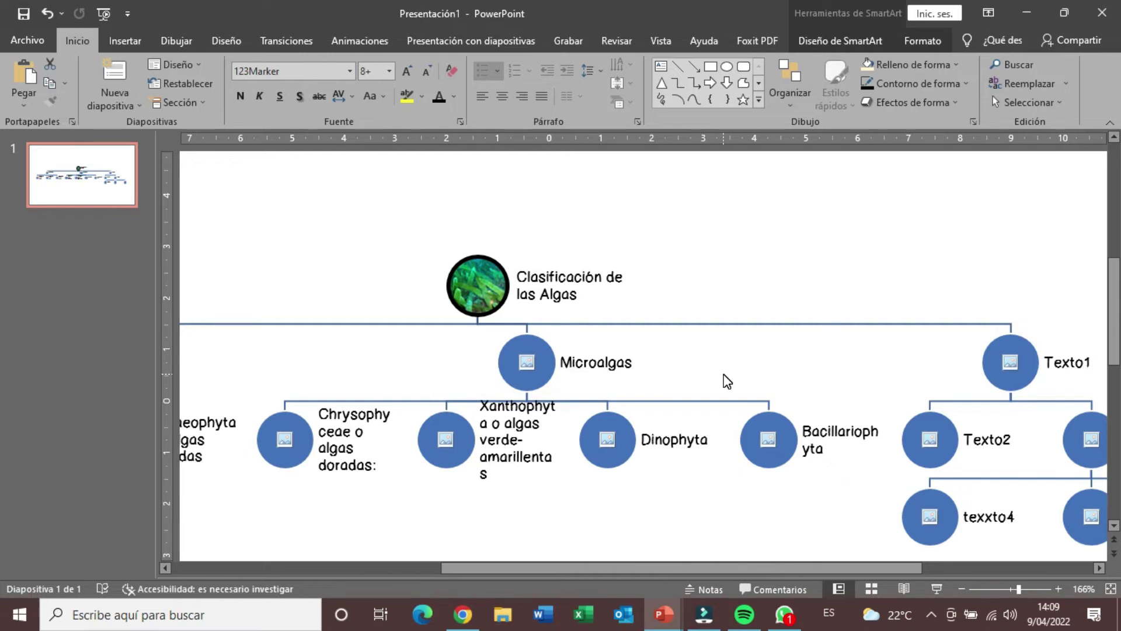
# - Move the Xanthophyta label below its circle and widen it to wrap onto two lines
pyautogui.click(505, 435)
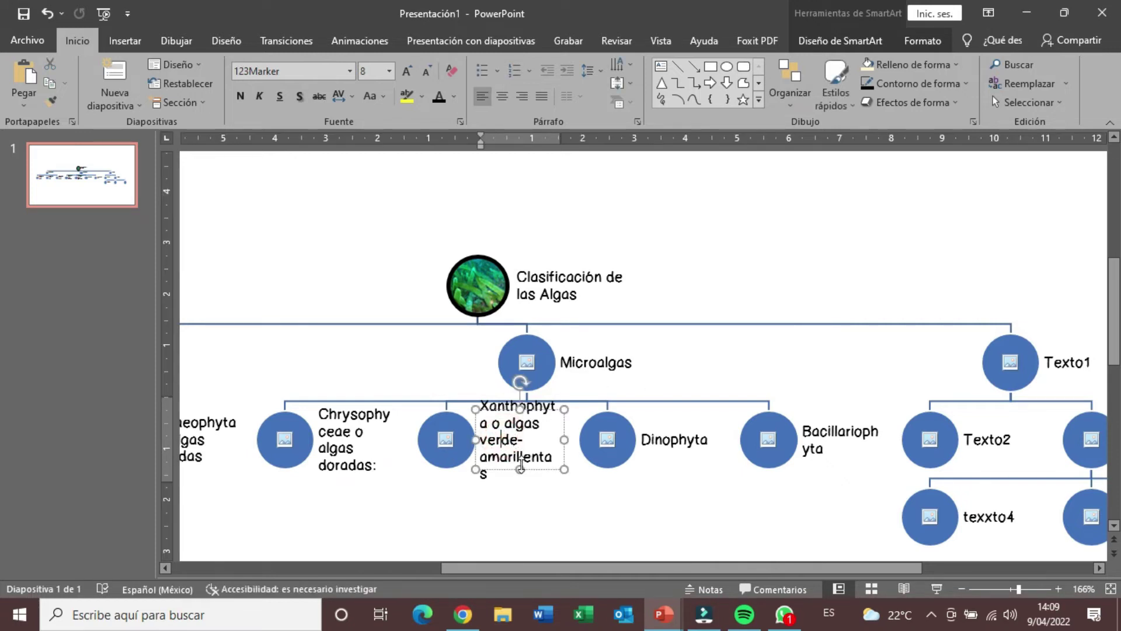
pyautogui.moveTo(512, 563); pyautogui.dragTo(473, 505)
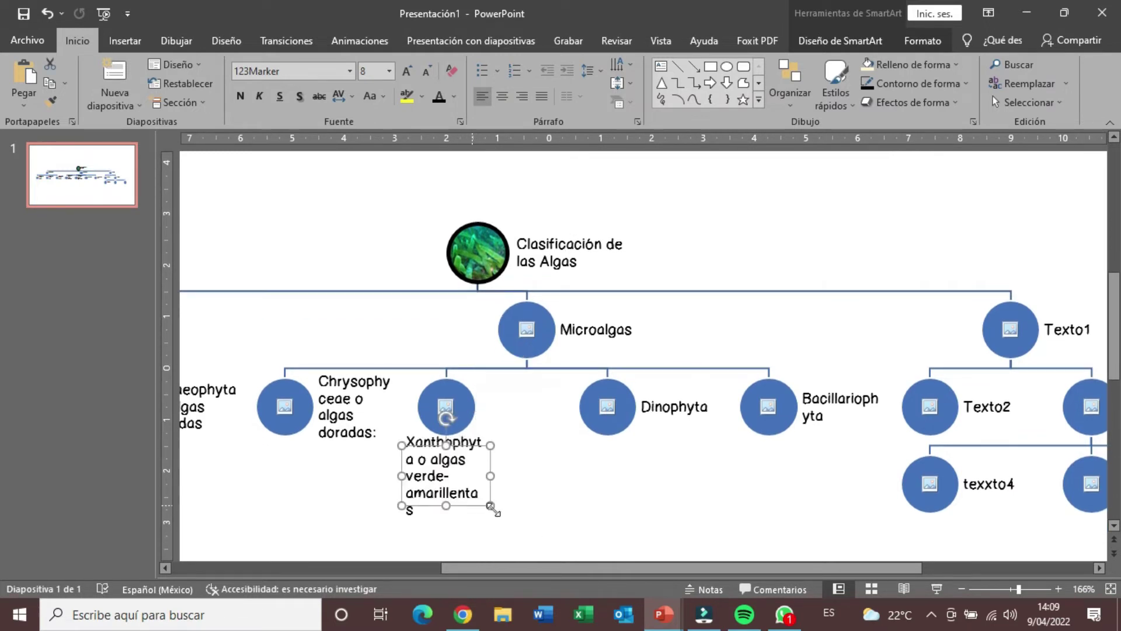
pyautogui.click(592, 511)
pyautogui.click(445, 497)
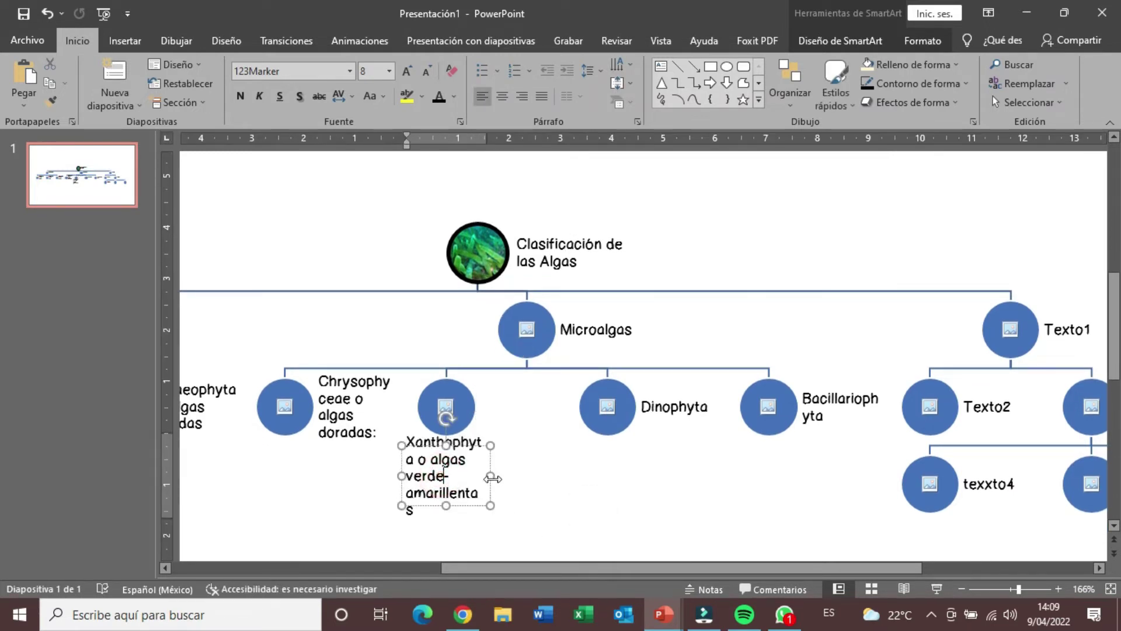
pyautogui.moveTo(510, 478); pyautogui.dragTo(523, 481)
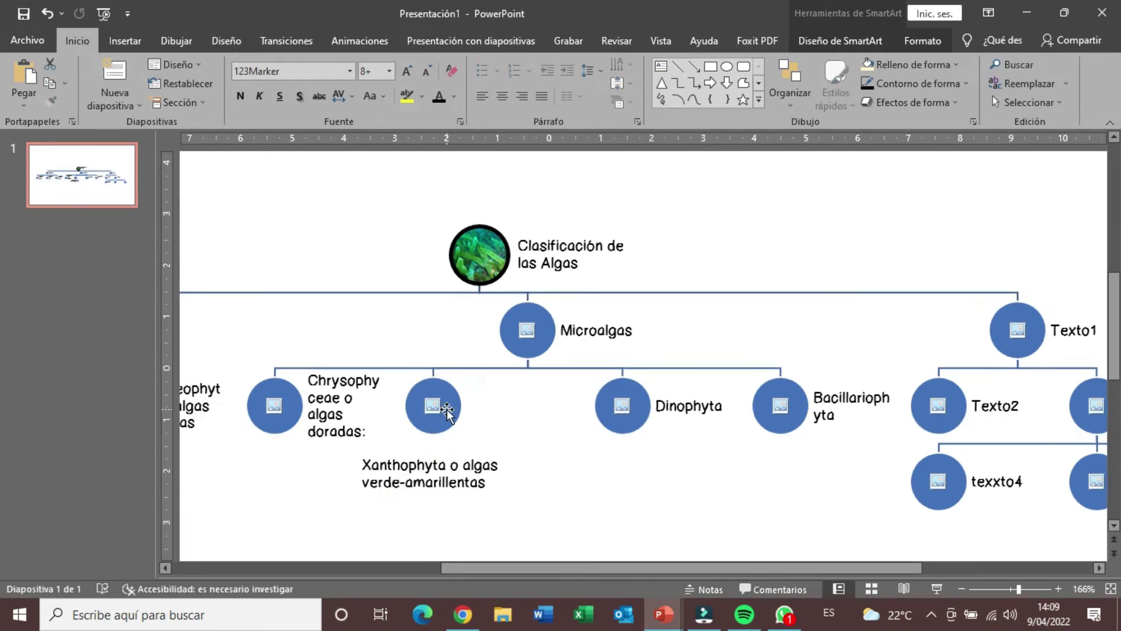
# - Shift the Xanthophyta circle slightly right and up, then realign its label underneath
pyautogui.click(447, 408)
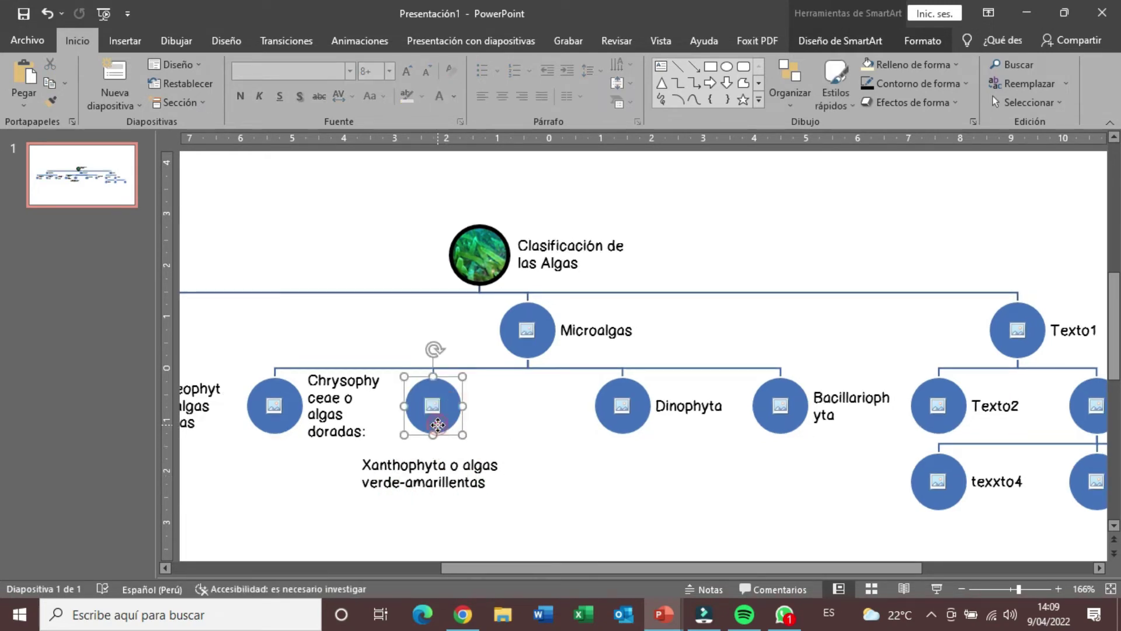
pyautogui.moveTo(439, 428); pyautogui.dragTo(459, 430)
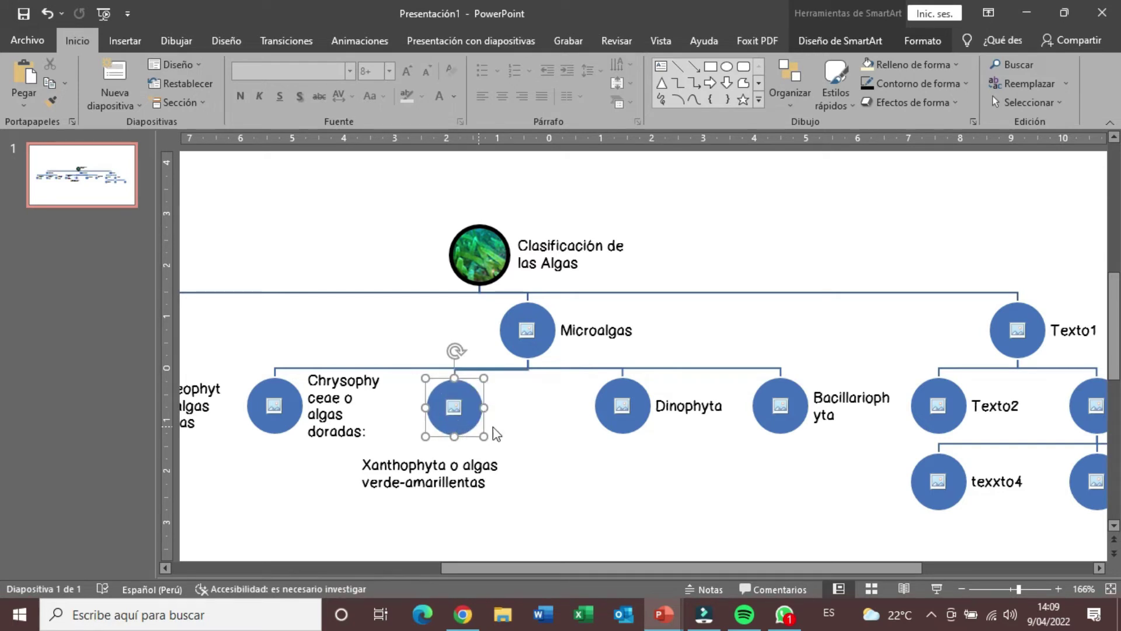
pyautogui.hotkey('ctrl', 'Up')
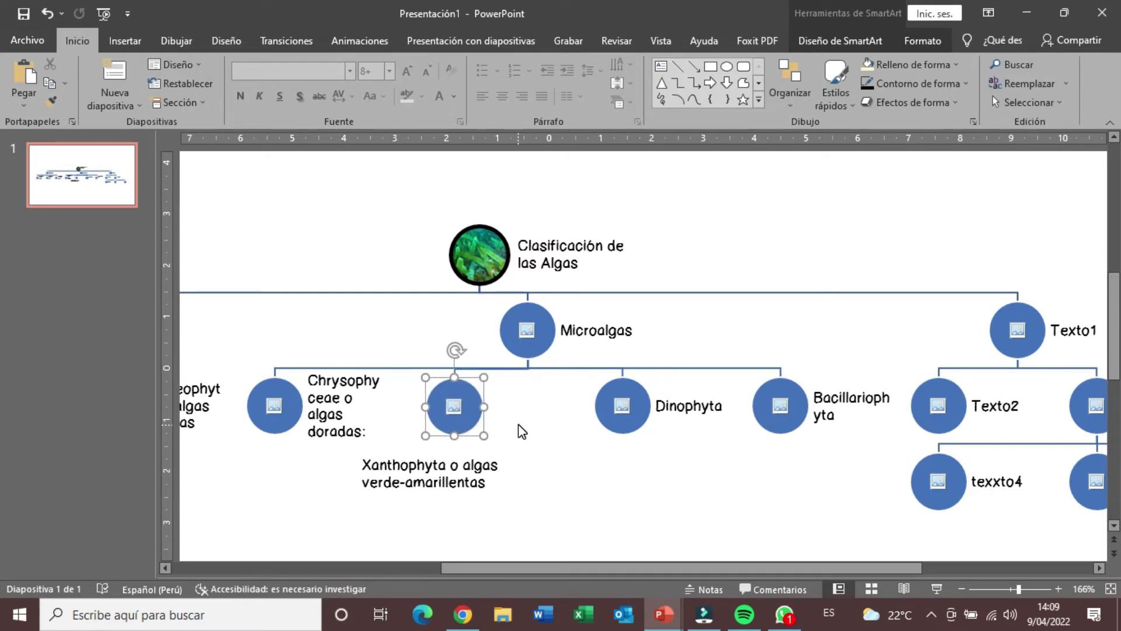
pyautogui.hotkey('ctrl', 'Up')
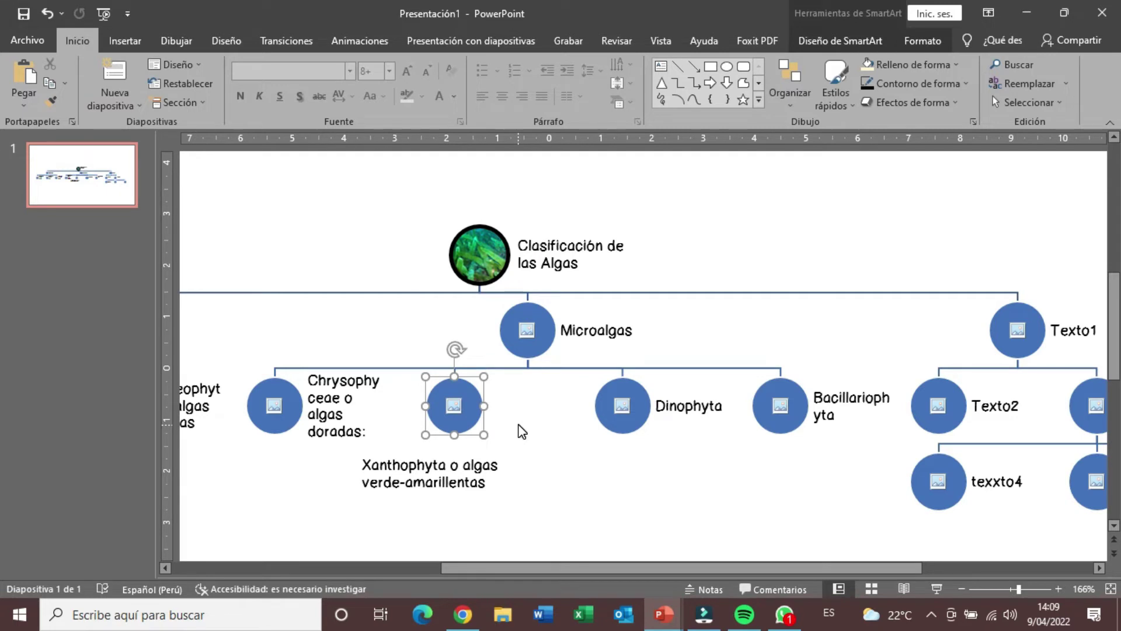
pyautogui.click(465, 473)
pyautogui.moveTo(452, 445)
pyautogui.mouseDown()
pyautogui.moveTo(503, 445)
pyautogui.moveTo(493, 445)
pyautogui.mouseUp()
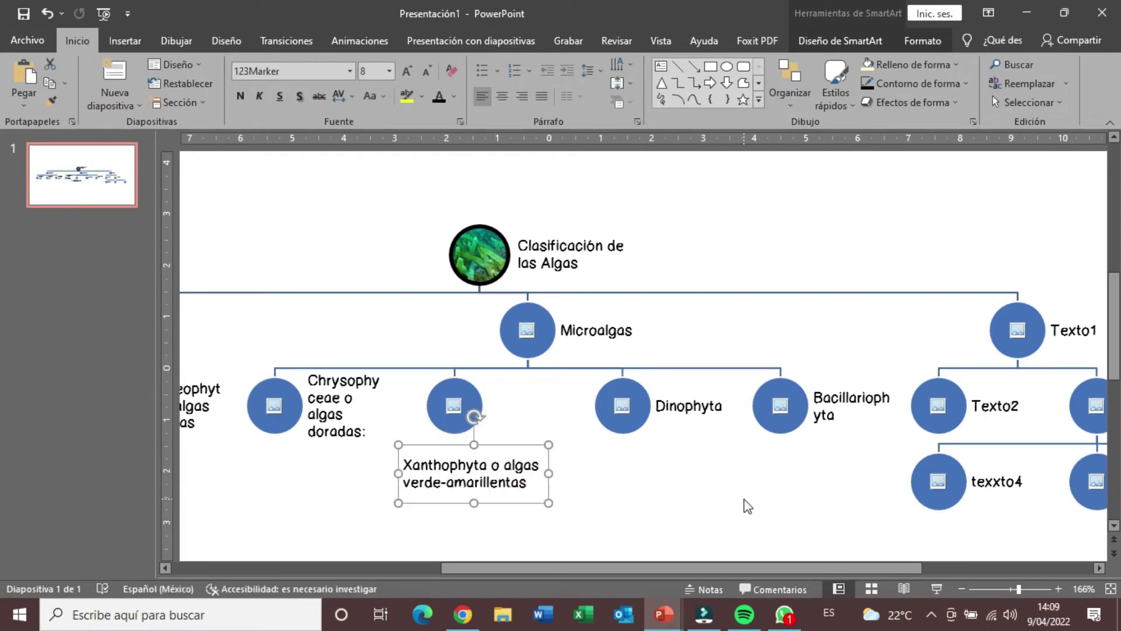
pyautogui.click(748, 506)
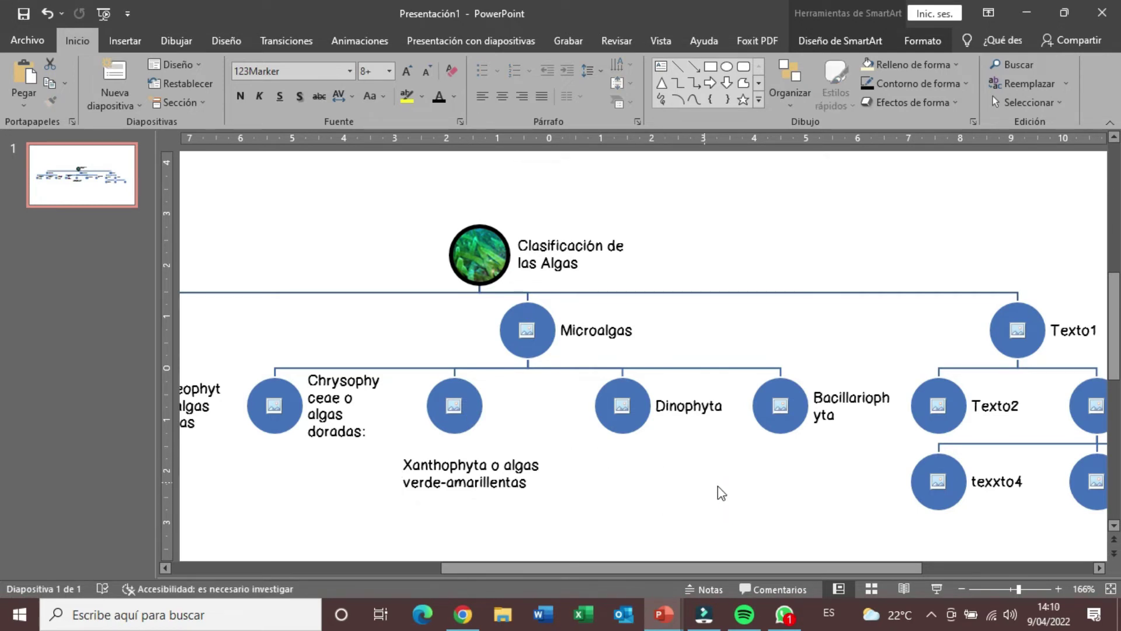
# - Try several hierarchy layouts, then apply the third one with a tall vertical root box
pyautogui.click(842, 35)
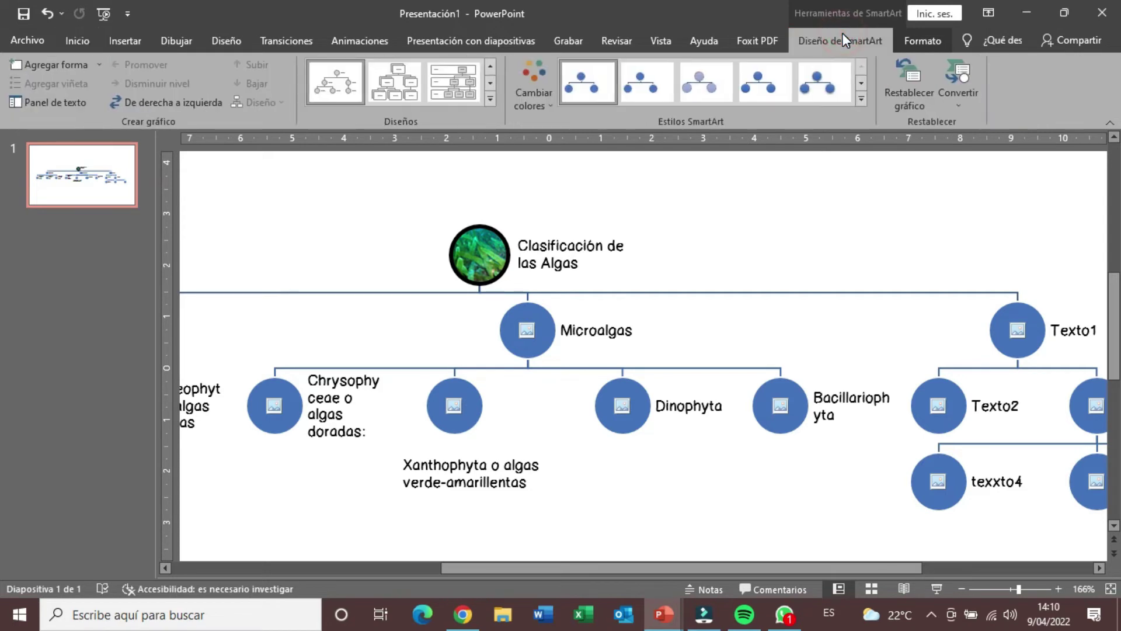
pyautogui.click(402, 88)
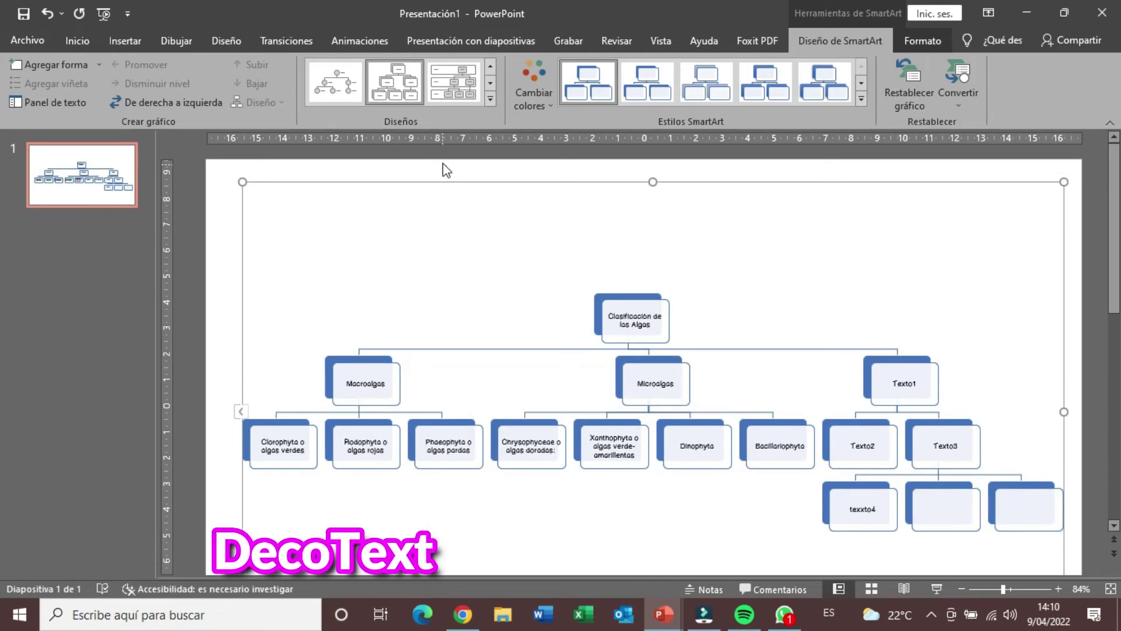
pyautogui.click(444, 83)
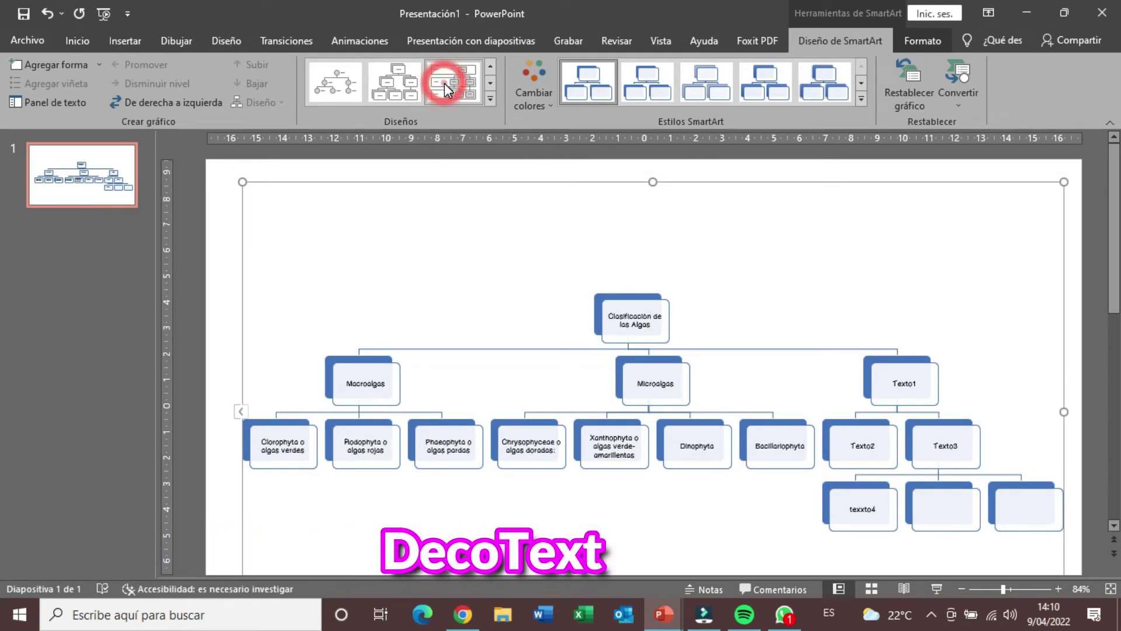
pyautogui.click(489, 85)
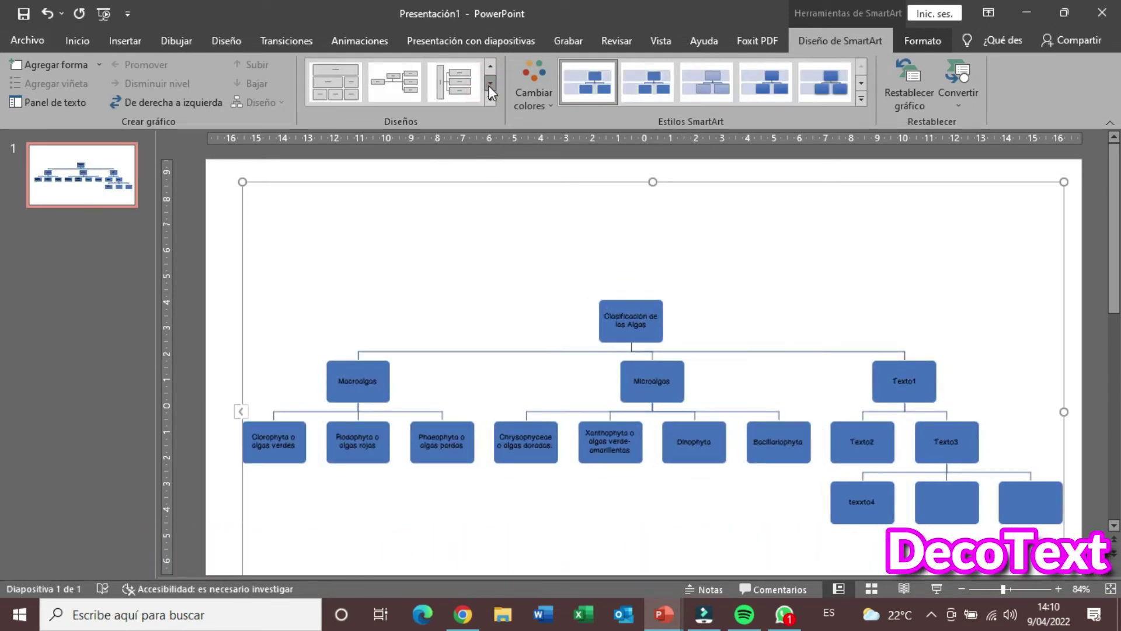
pyautogui.click(403, 85)
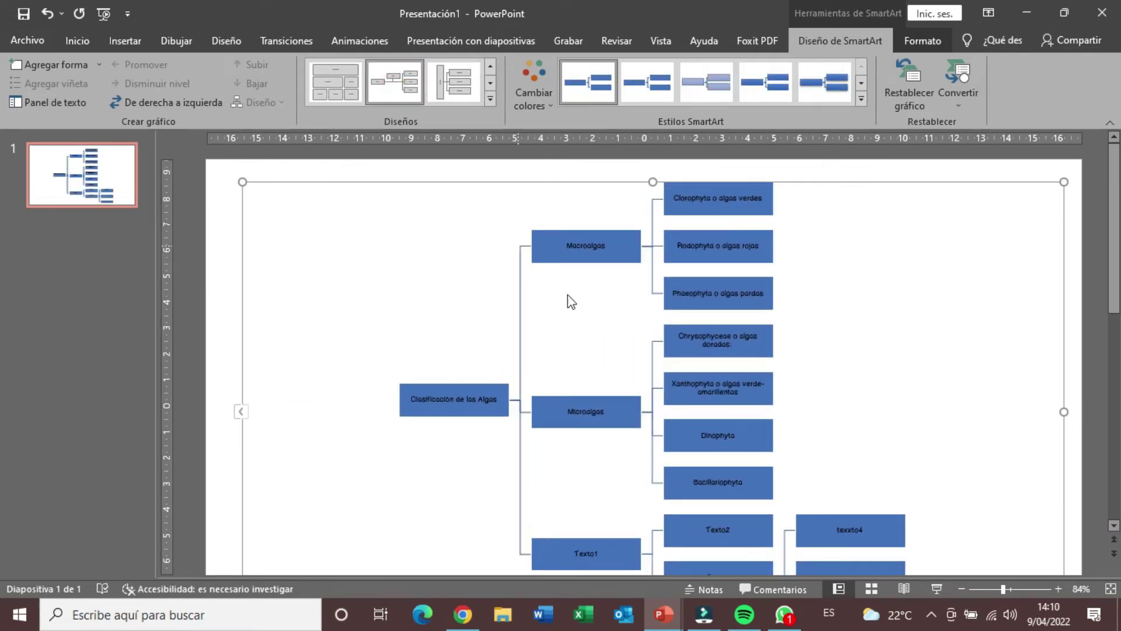
pyautogui.scroll(-1, 584, 292)
pyautogui.scroll(-1, 607, 281)
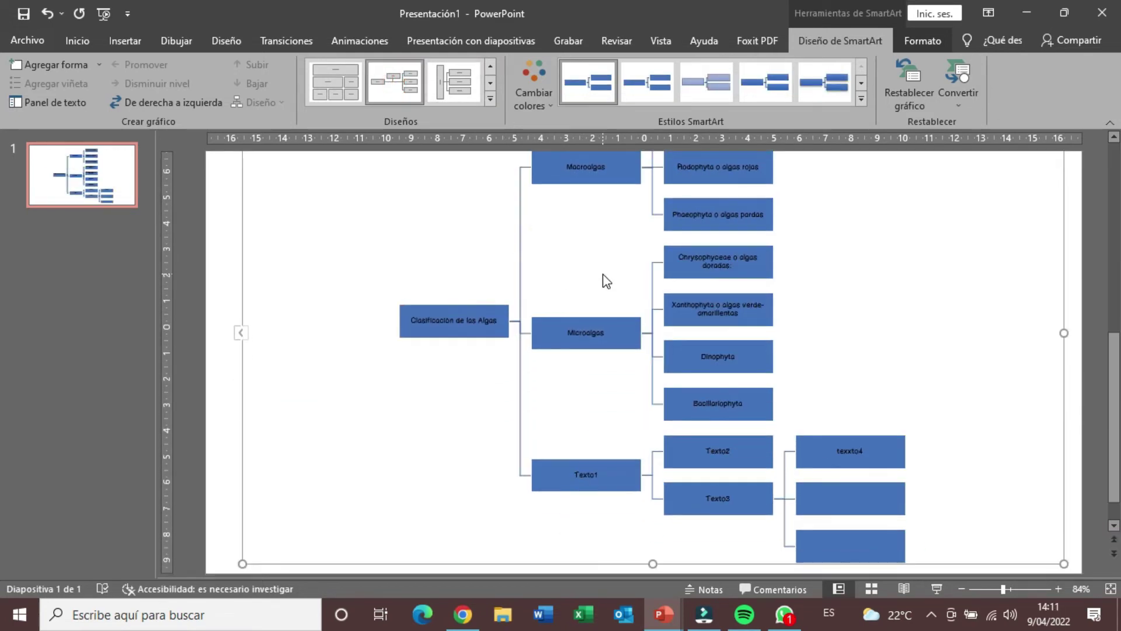
pyautogui.scroll(2, 606, 269)
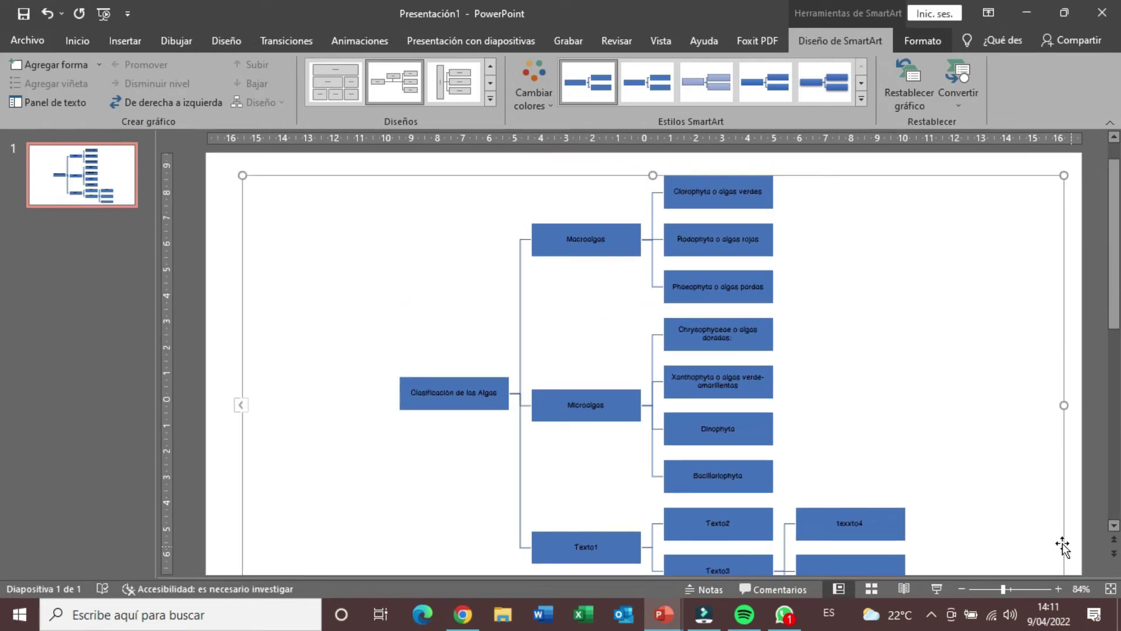
pyautogui.moveTo(1007, 590); pyautogui.dragTo(995, 590)
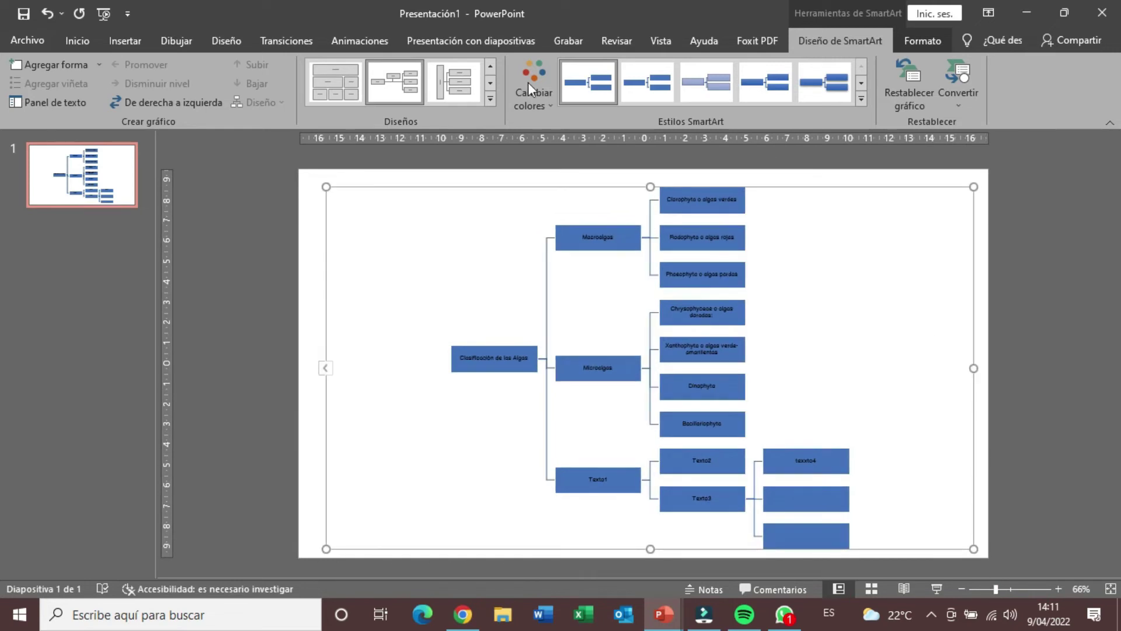
pyautogui.click(445, 80)
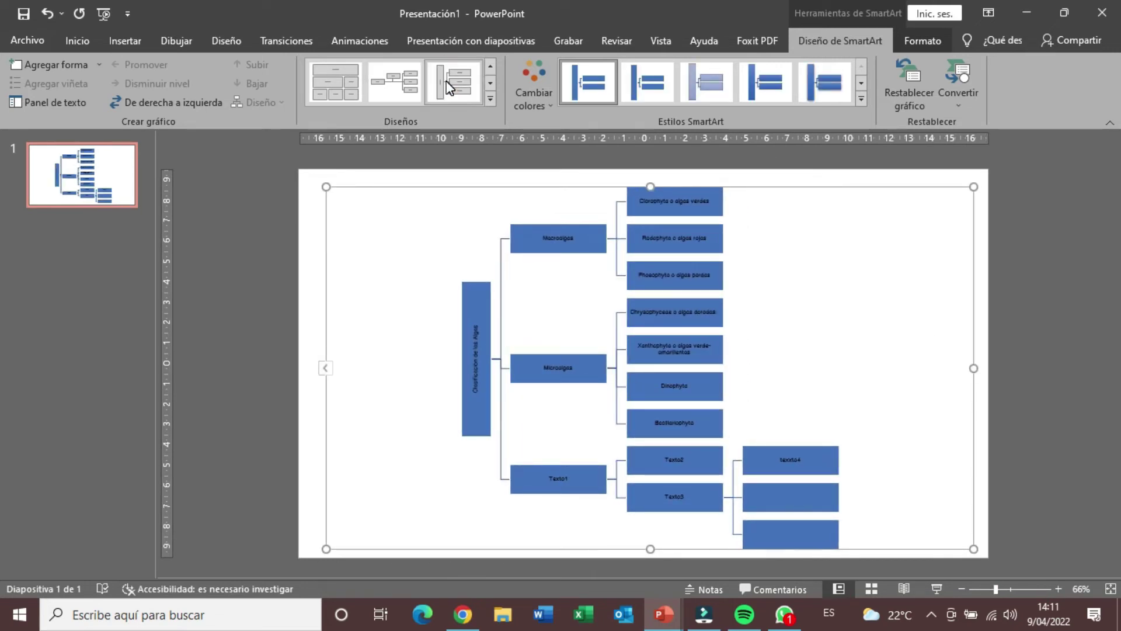
# - Try blue and grey-blue-green schemes, then settle on the yellow-green Multicolor scheme
pyautogui.click(552, 97)
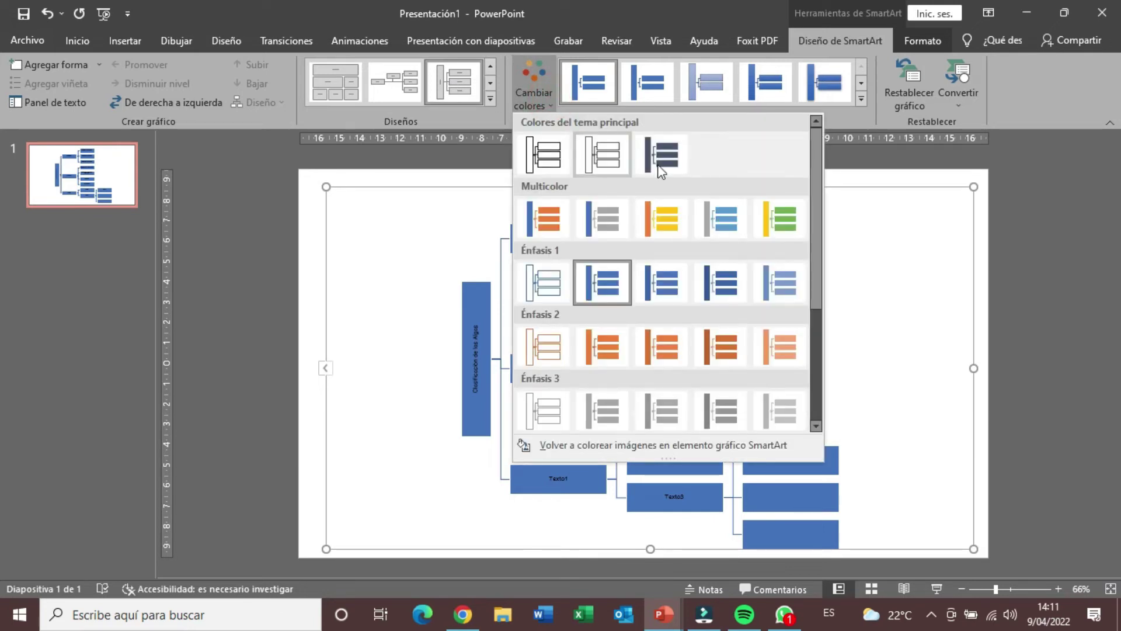
pyautogui.click(789, 228)
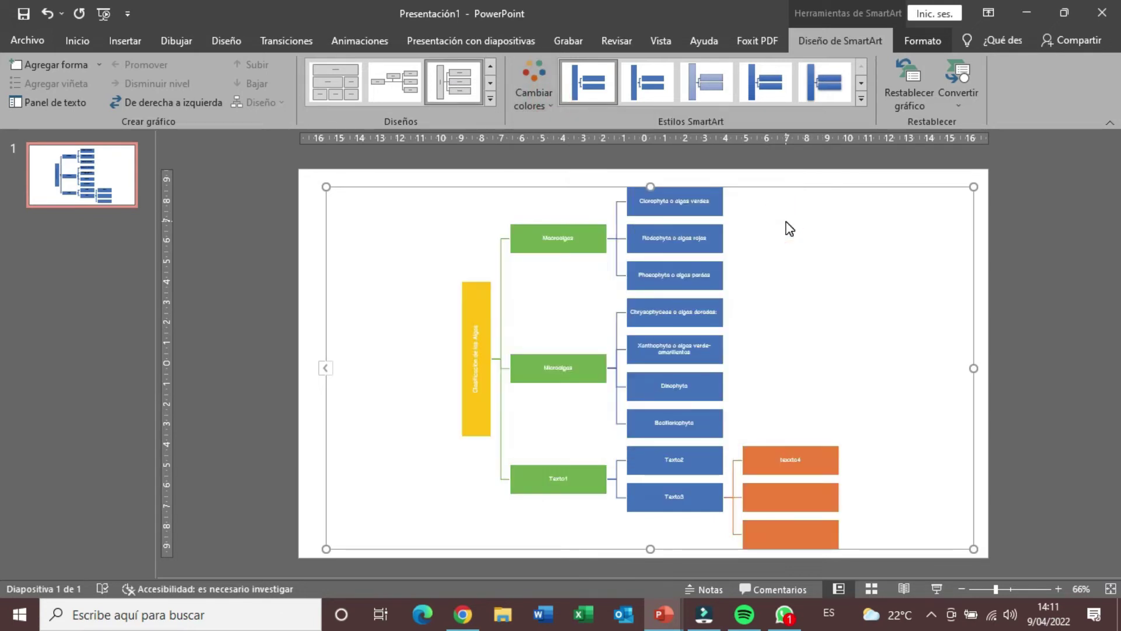
pyautogui.click(551, 95)
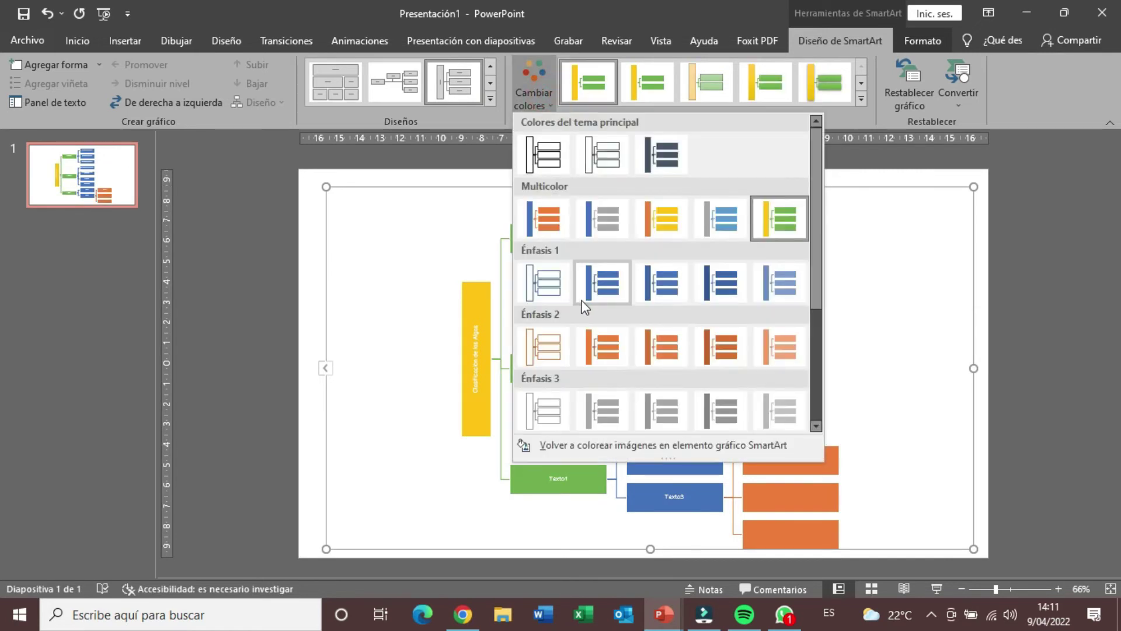
pyautogui.click(603, 289)
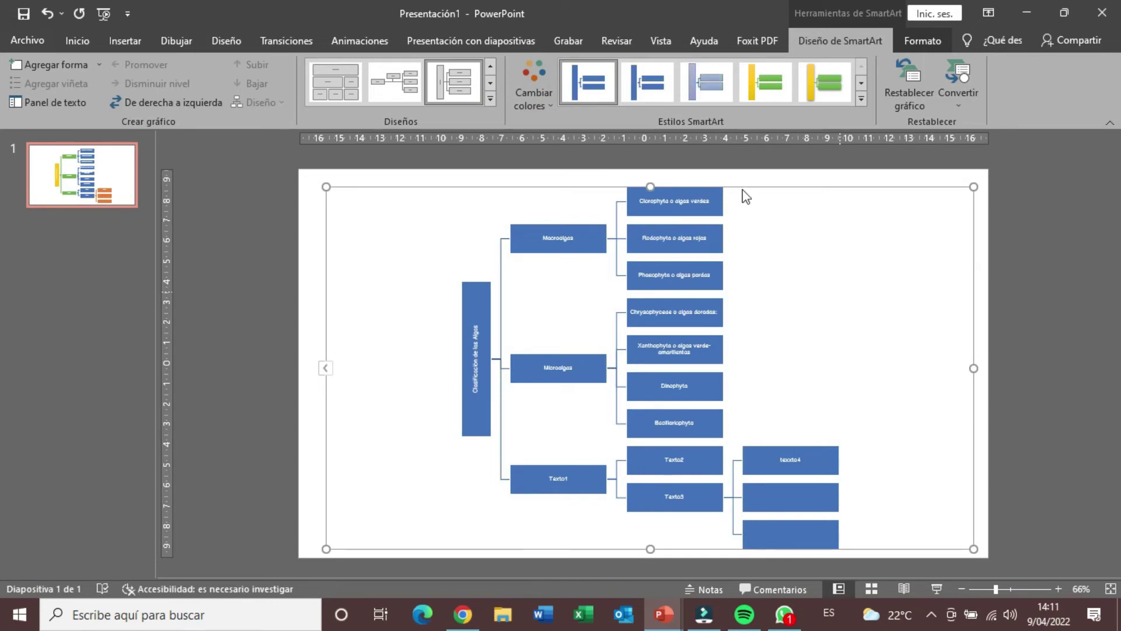
pyautogui.click(551, 93)
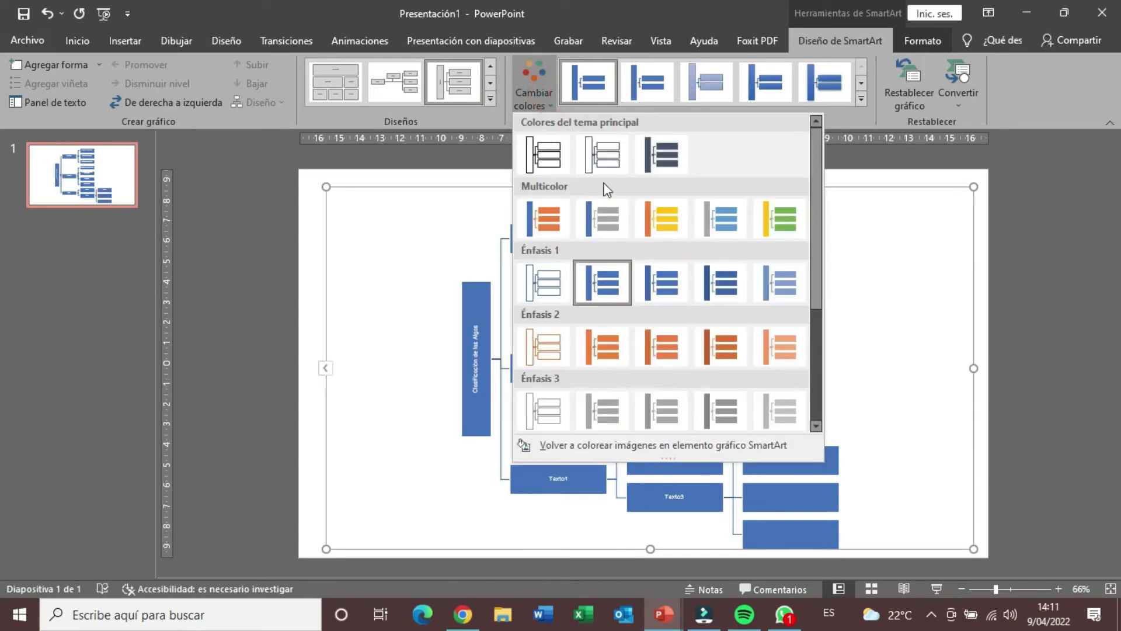
pyautogui.click(724, 228)
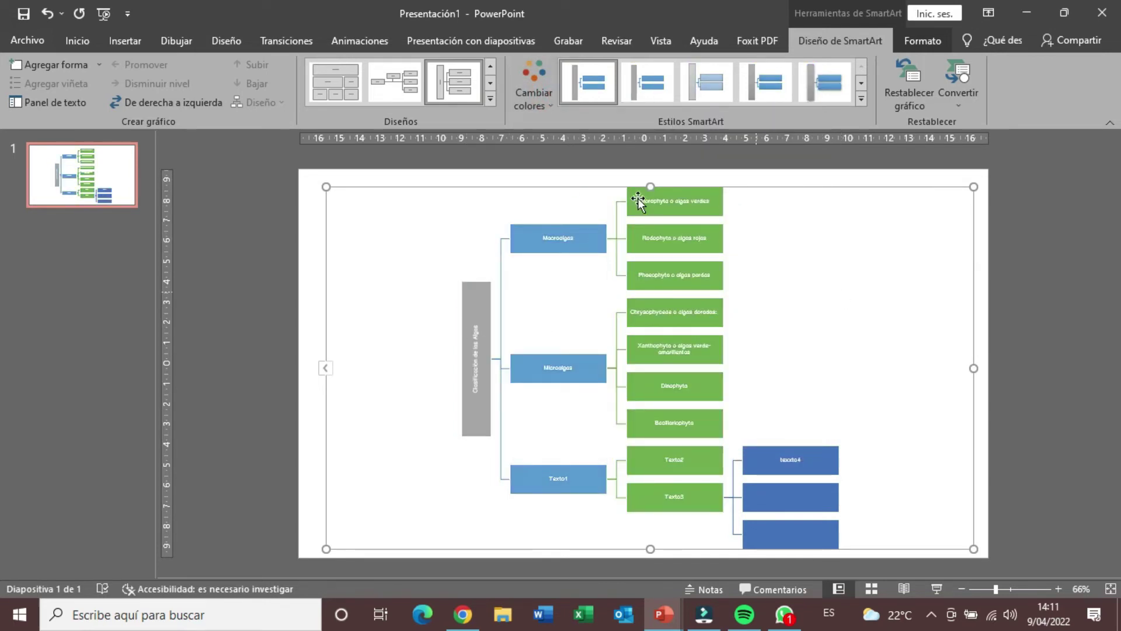
pyautogui.click(546, 97)
pyautogui.scroll(-3, 664, 245)
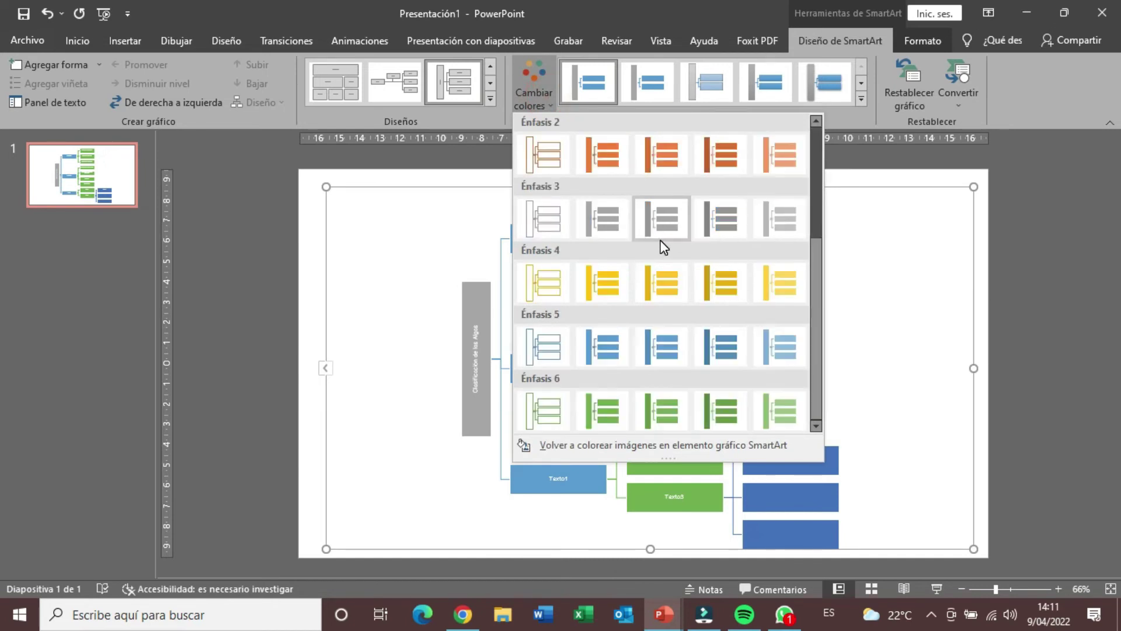
pyautogui.scroll(3, 664, 245)
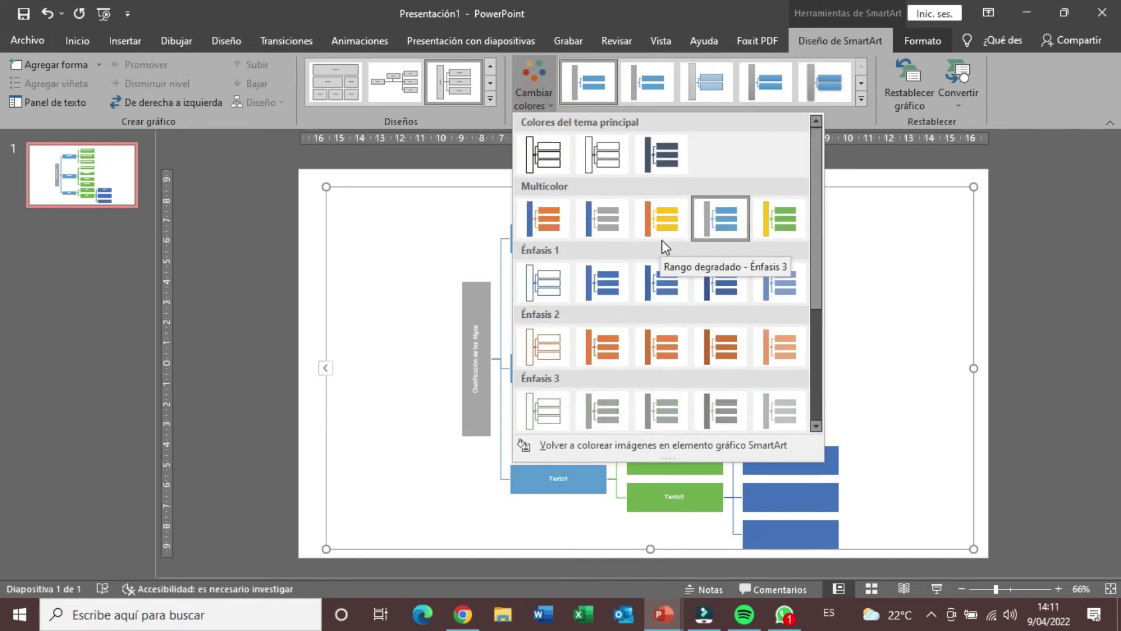
pyautogui.click(772, 229)
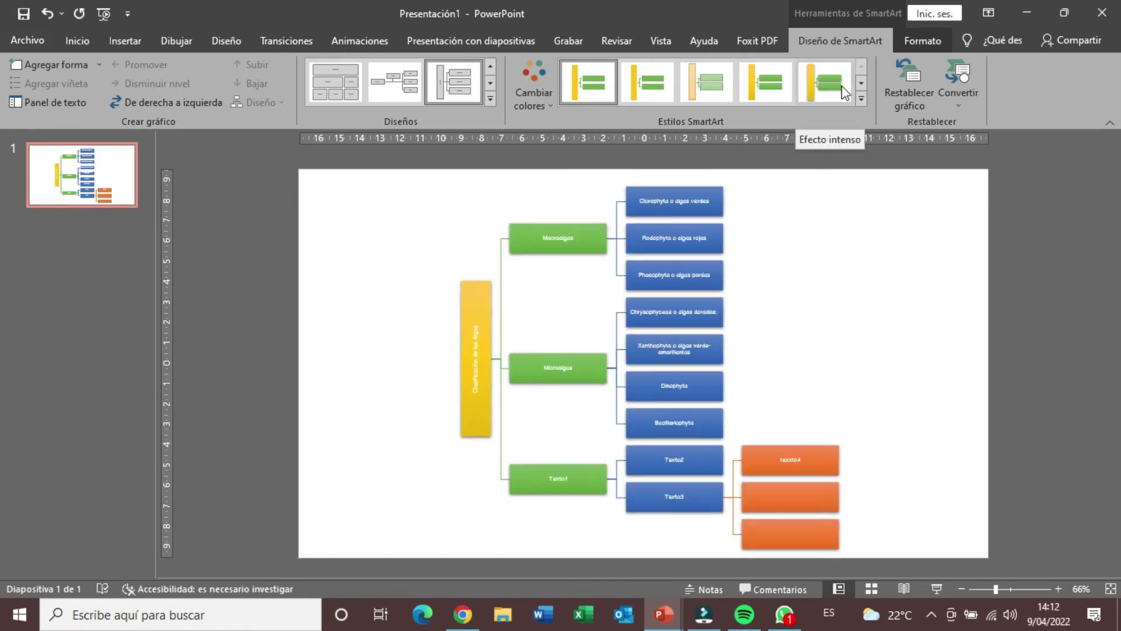
# - Try several 3D SmartArt styles, then reset the graphic to its default blue formatting
pyautogui.click(863, 85)
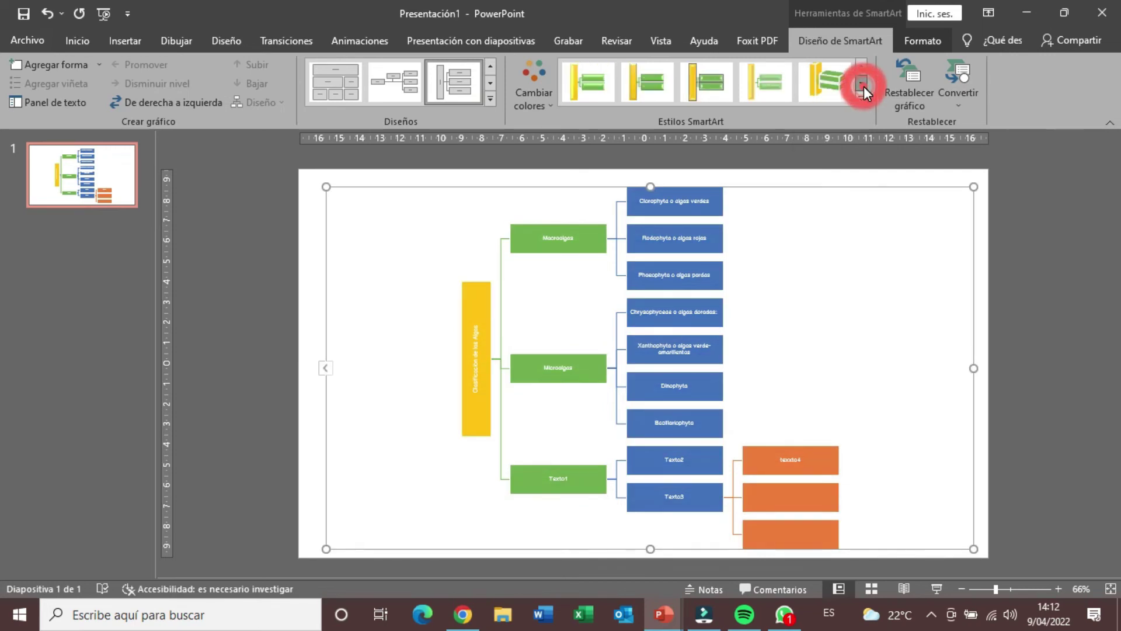
pyautogui.click(611, 86)
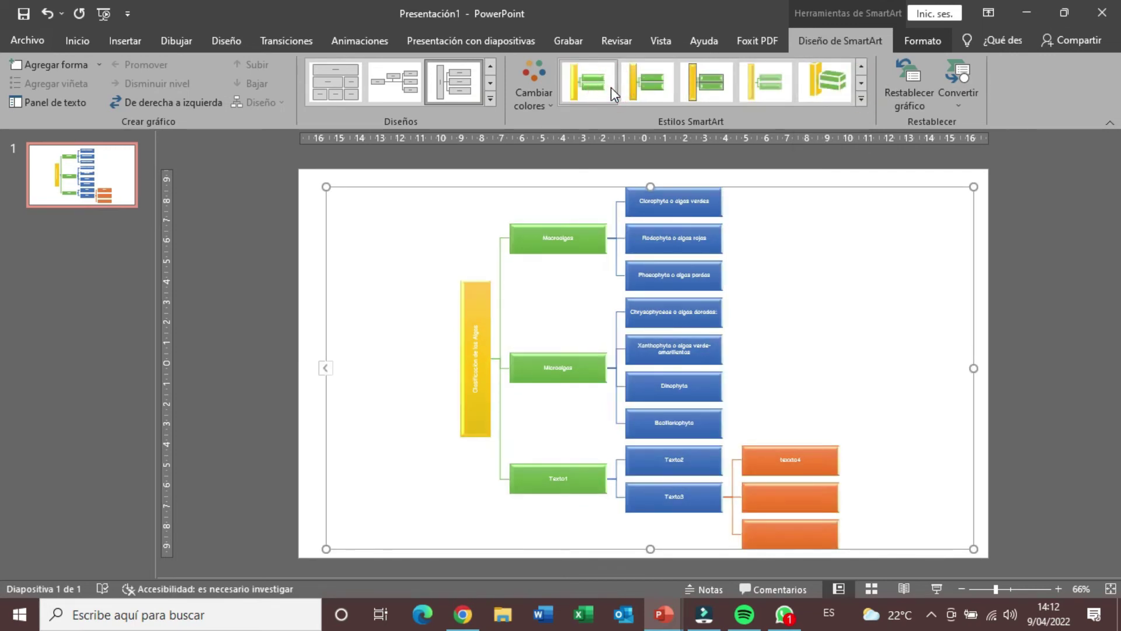
pyautogui.click(663, 89)
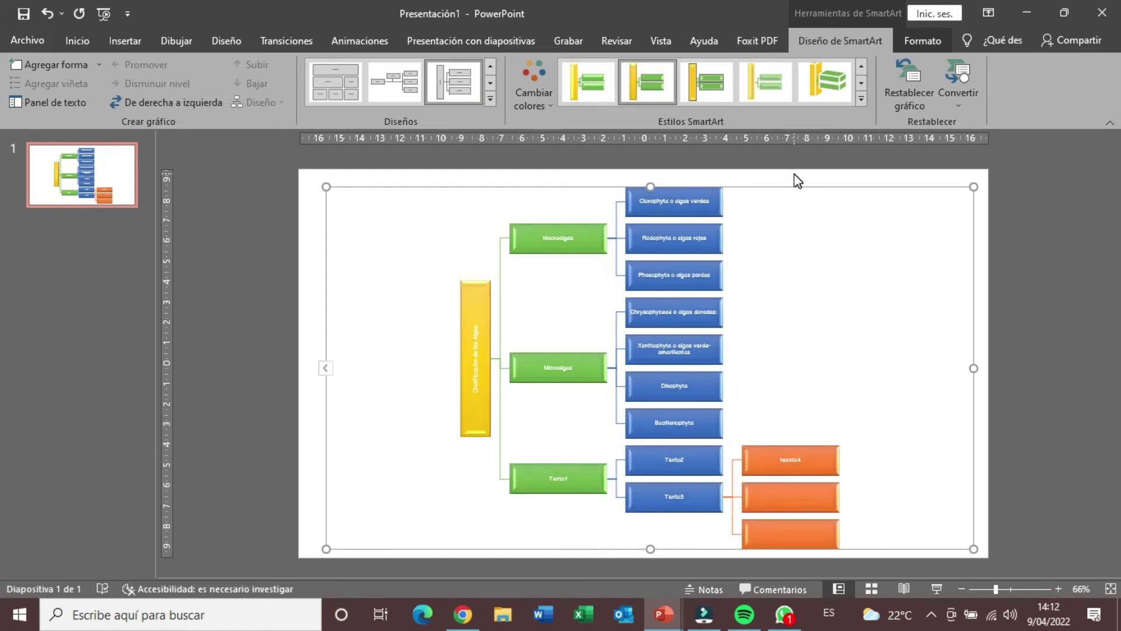
pyautogui.click(726, 92)
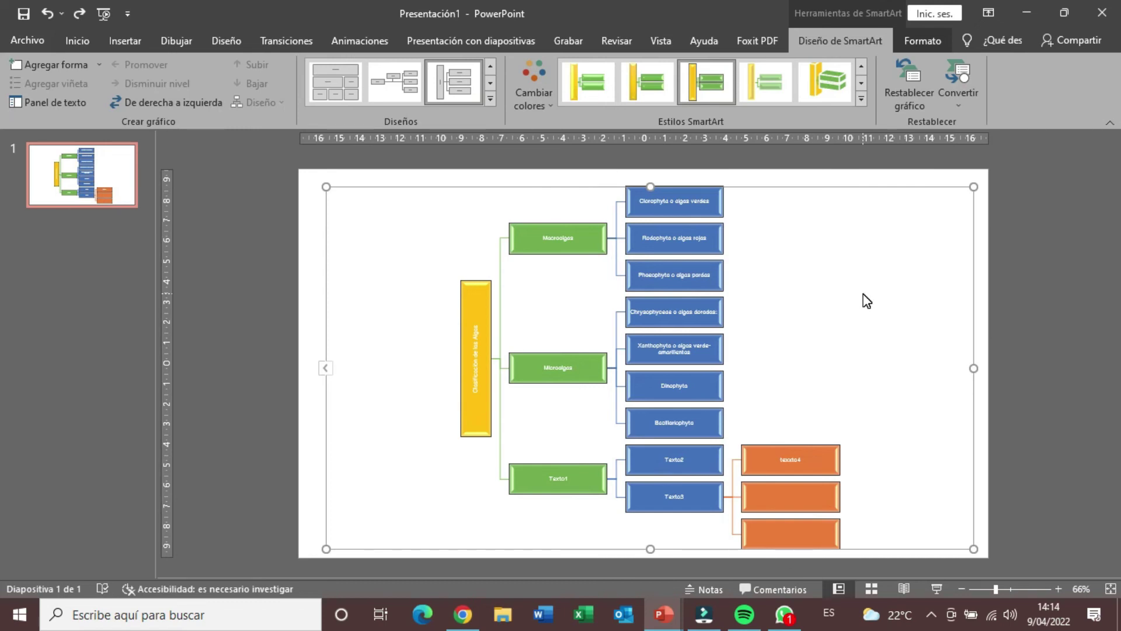
pyautogui.click(908, 103)
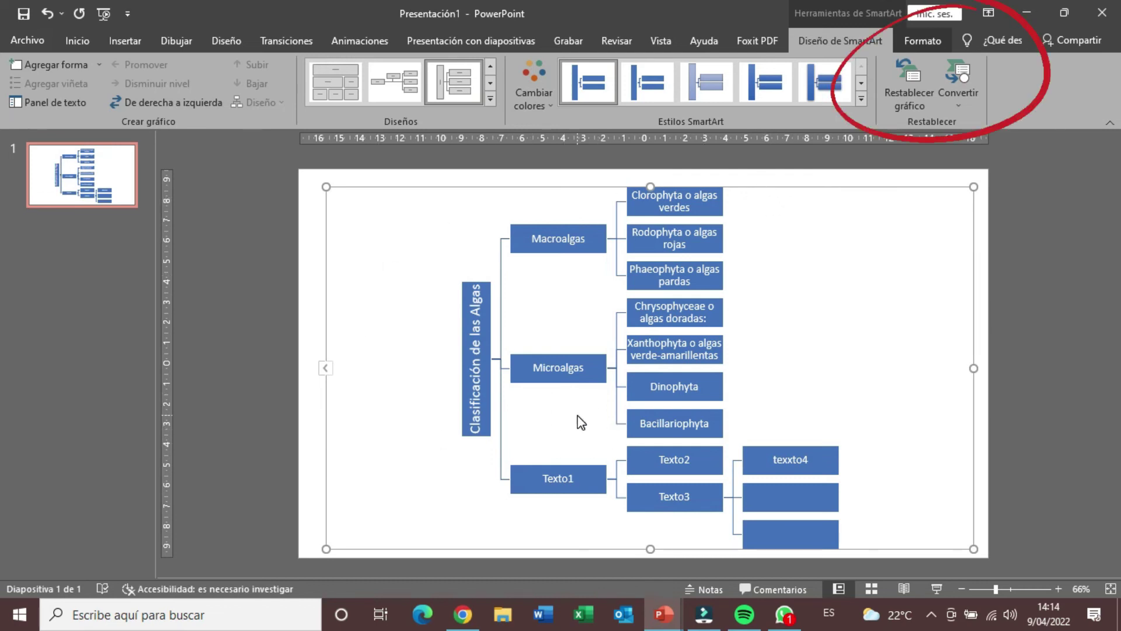
# - Use Convertir en texto to turn the algae SmartArt into a bulleted list
pyautogui.click(962, 96)
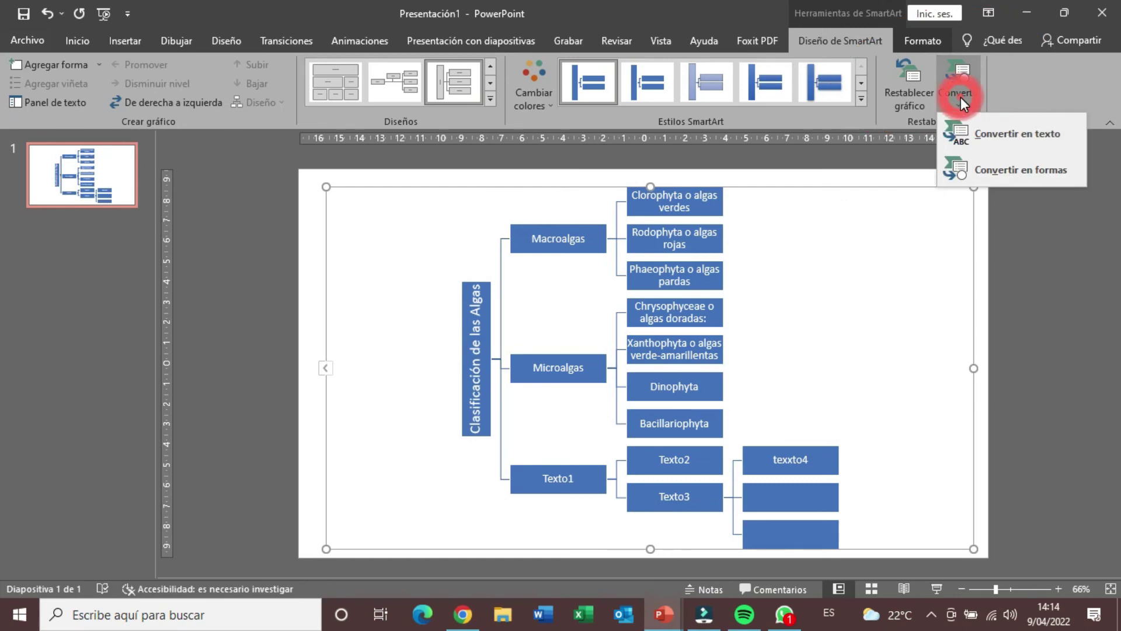
pyautogui.click(1035, 135)
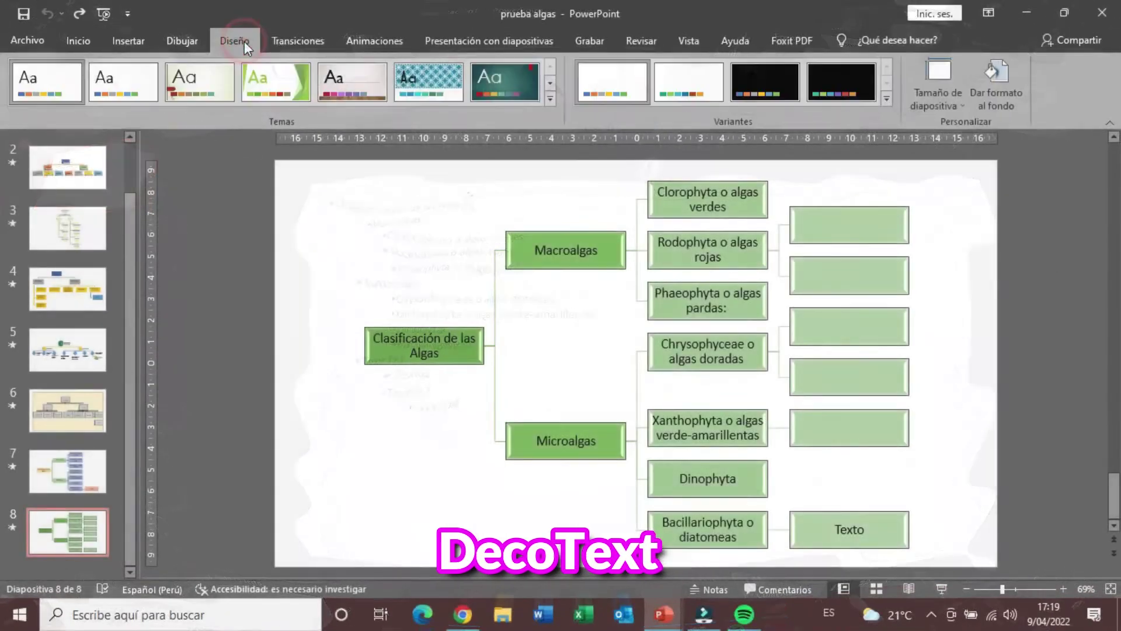
# - Give slide 8 a gradient background with pale yellow and yellow stops, yellow at 56%
pyautogui.click(1011, 91)
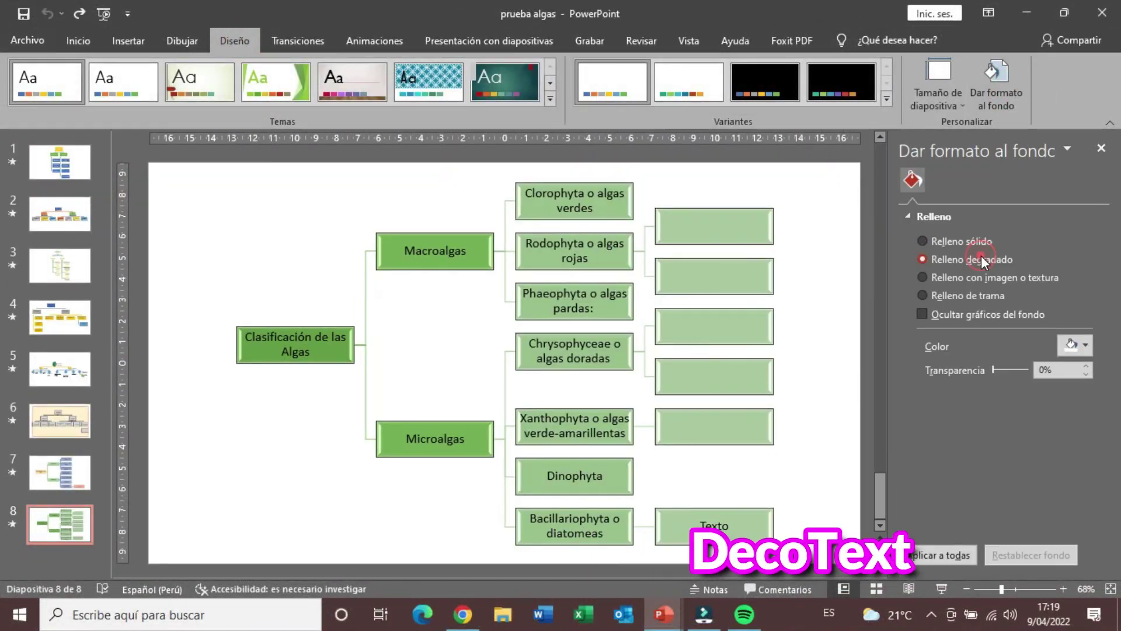
pyautogui.click(987, 261)
pyautogui.click(1077, 490)
pyautogui.click(1078, 365)
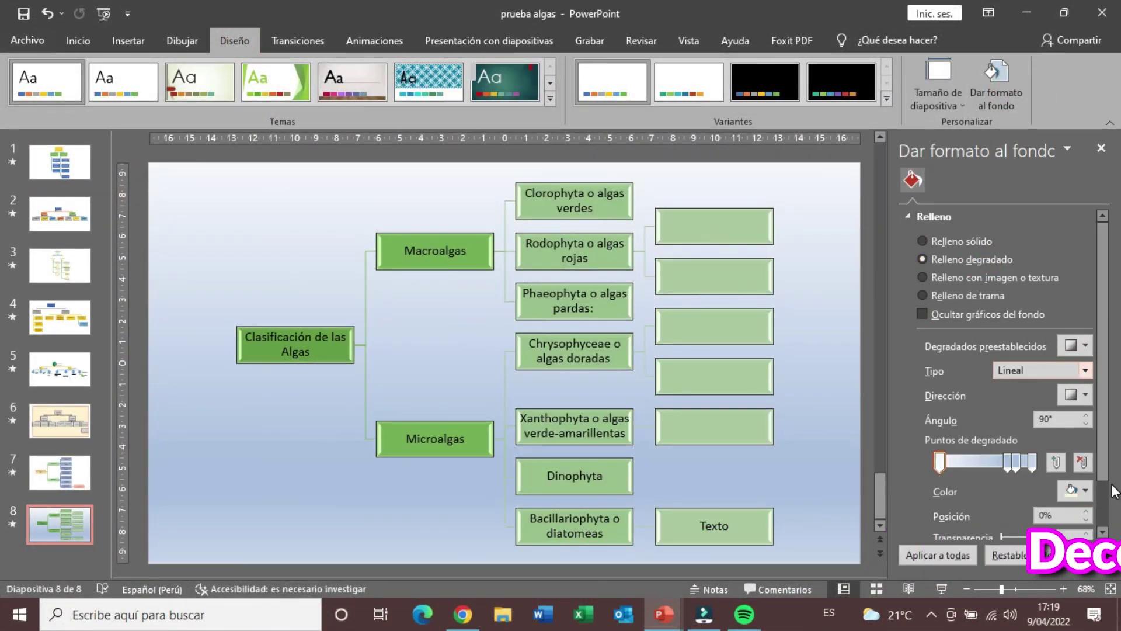
pyautogui.click(1008, 462)
pyautogui.click(1078, 491)
pyautogui.click(1071, 376)
pyautogui.moveTo(1007, 462); pyautogui.dragTo(971, 465)
# - Make the last stop Oro Énfasis 4 Oscuro 25%, add an 83% stop, and shrink the diagram
pyautogui.click(1078, 490)
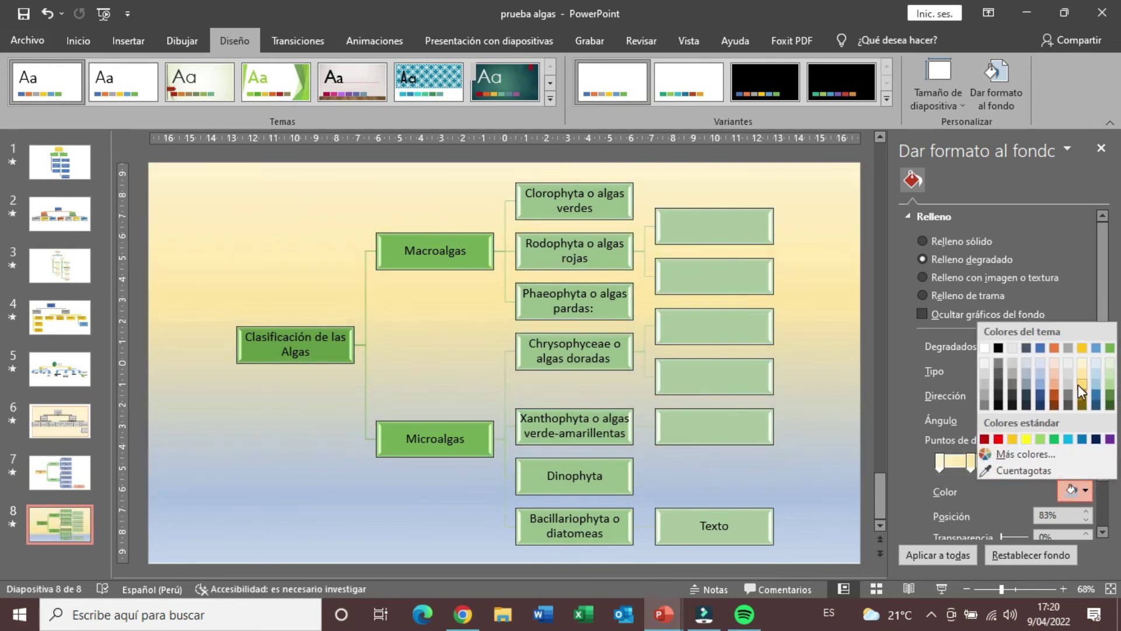
pyautogui.click(1078, 384)
pyautogui.click(1032, 462)
pyautogui.click(1078, 490)
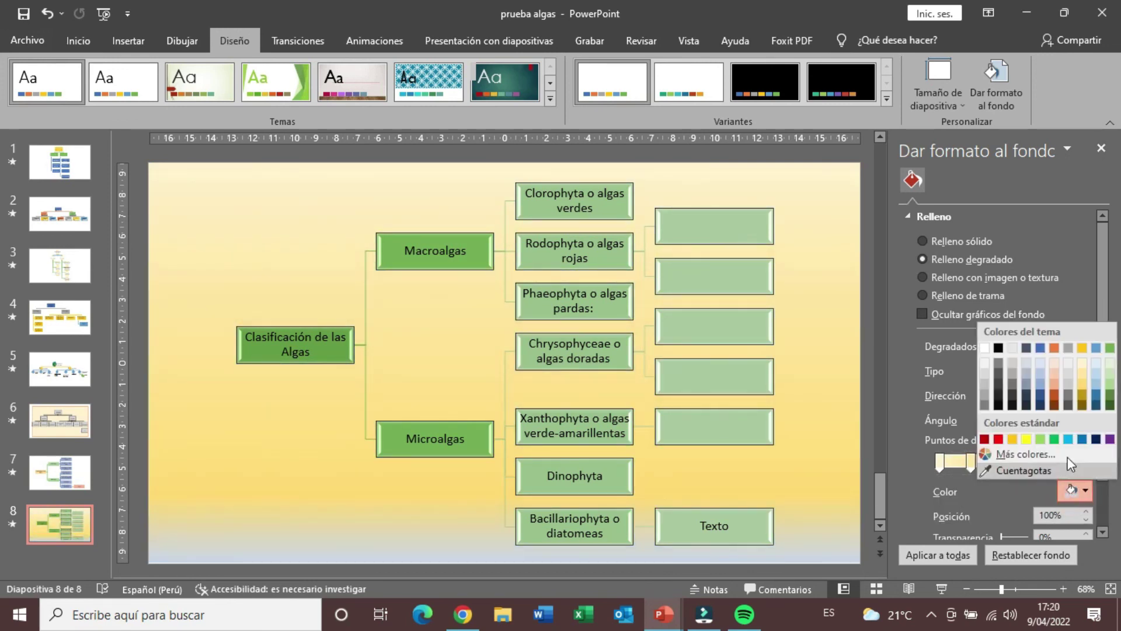
pyautogui.click(1082, 397)
pyautogui.click(1016, 462)
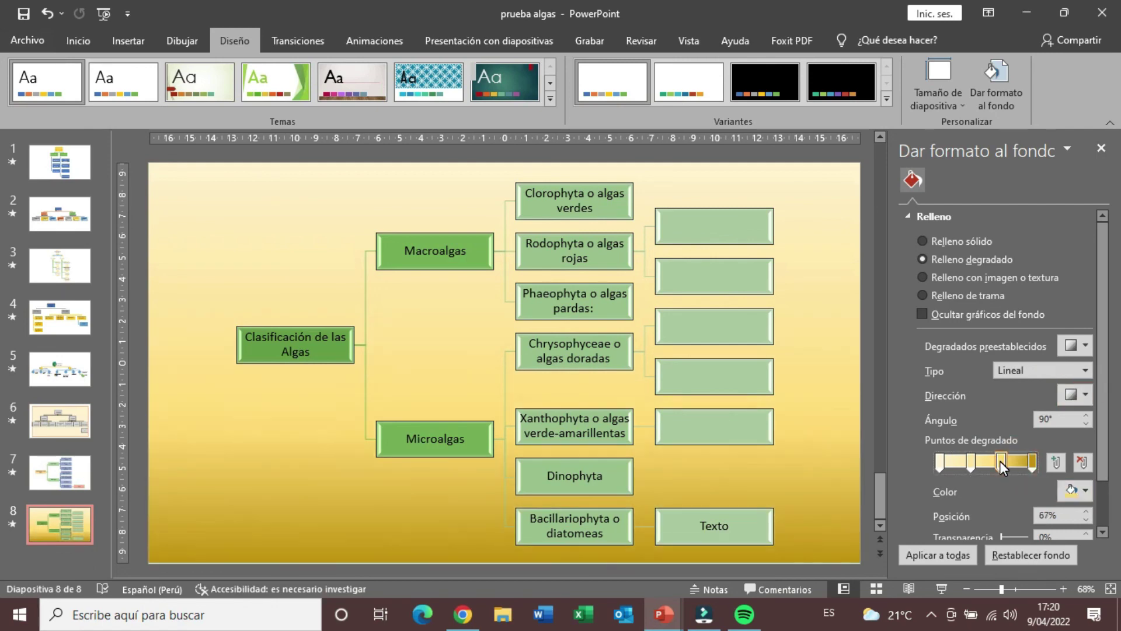
pyautogui.click(771, 212)
pyautogui.moveTo(771, 213)
pyautogui.mouseDown()
pyautogui.moveTo(595, 292)
pyautogui.moveTo(576, 216)
pyautogui.mouseUp()
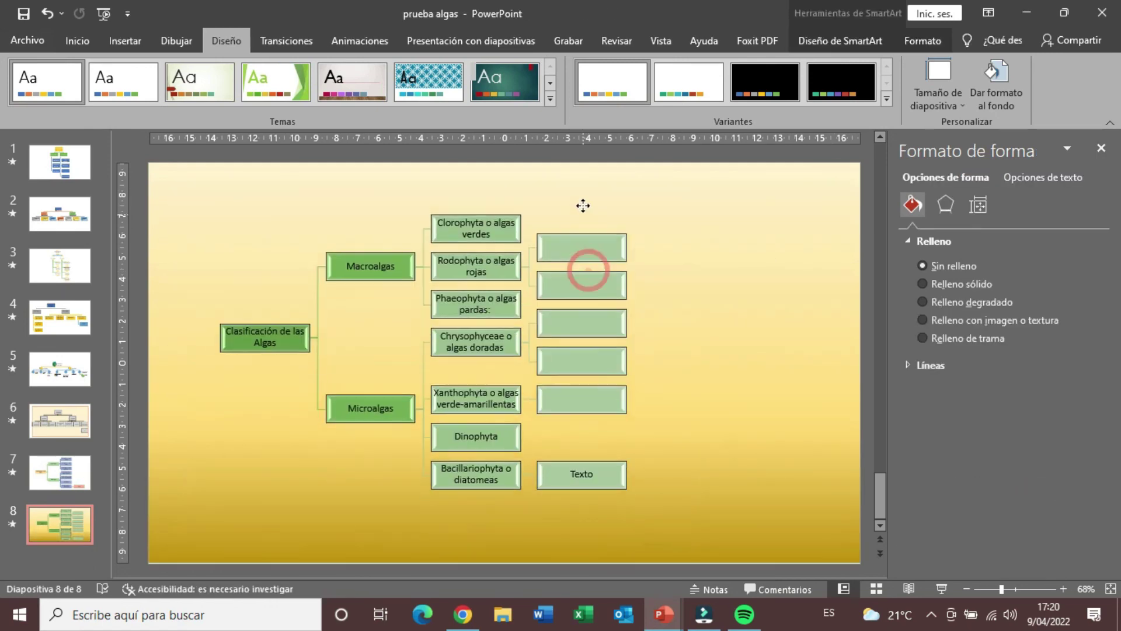
# - Stretch the algae SmartArt across the slide and apply De derecha a izquierda, putting Clasificación de las Algas on the right
pyautogui.click(660, 461)
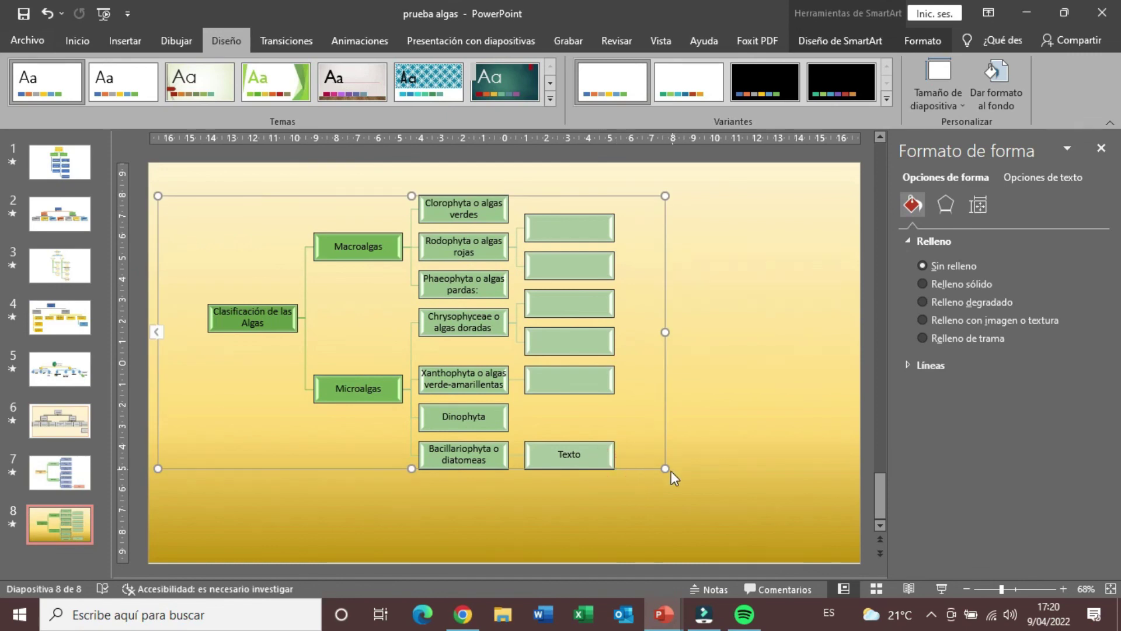
pyautogui.moveTo(669, 468); pyautogui.dragTo(842, 530)
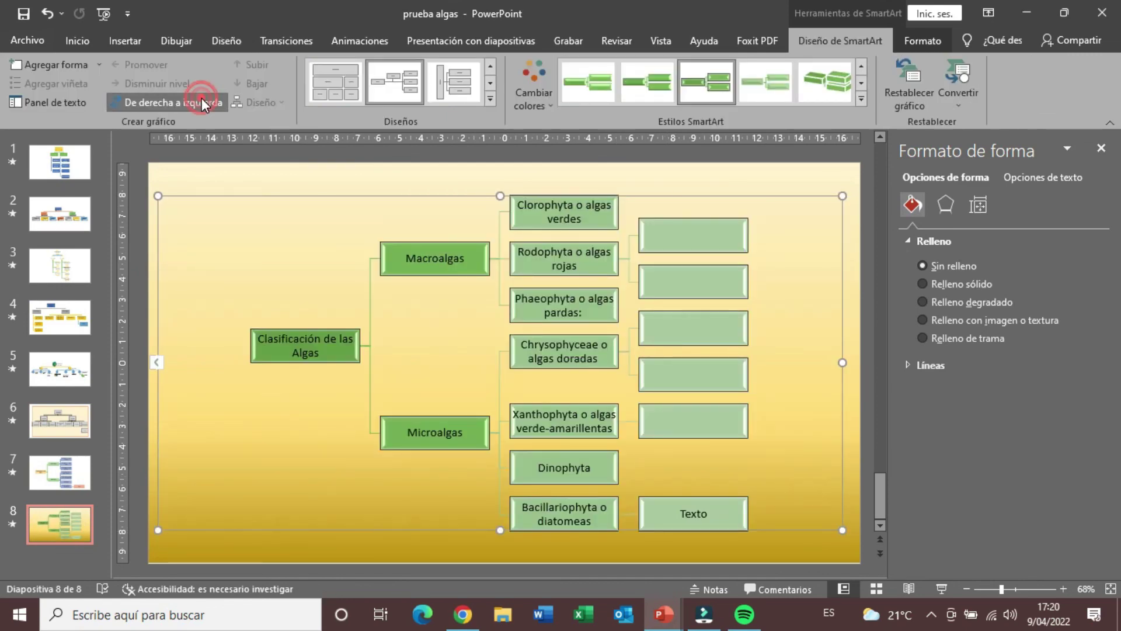
pyautogui.click(201, 99)
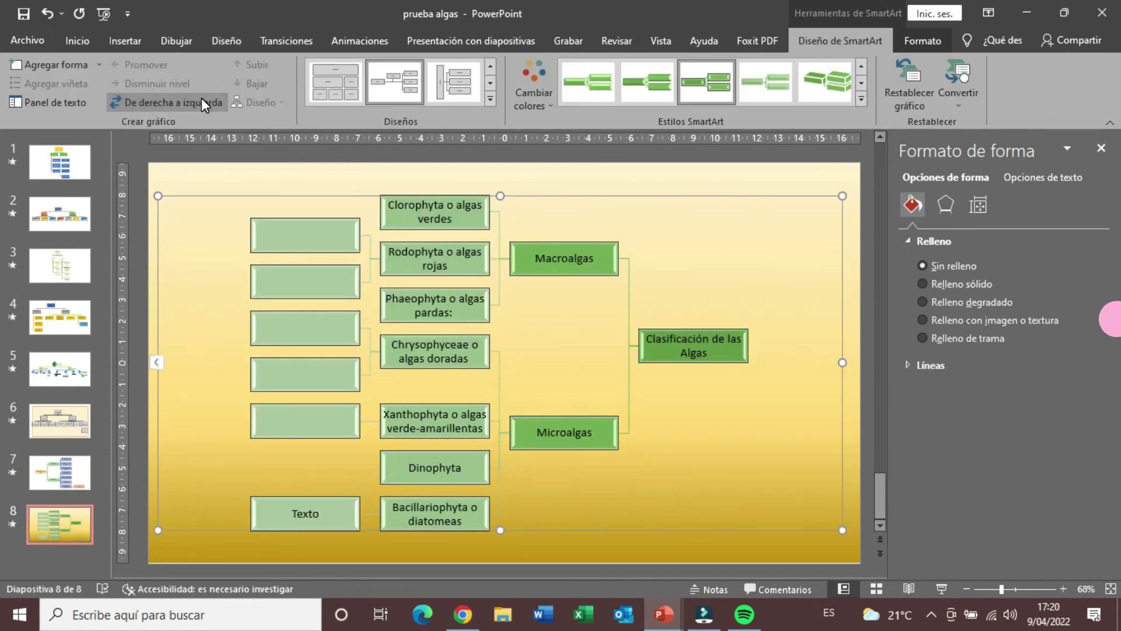